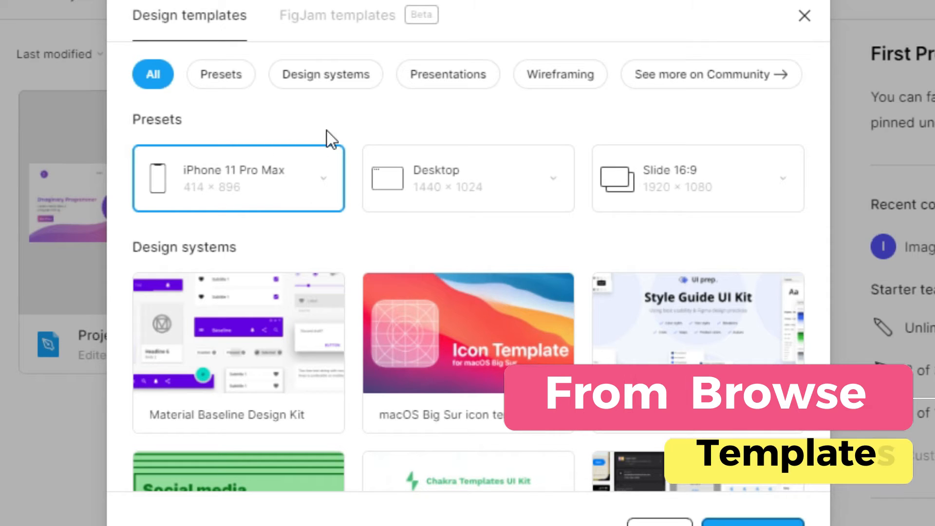
Browse the design template presets and the Presets, Design systems, Presentations and Wireframing categories
left_click(326, 184)
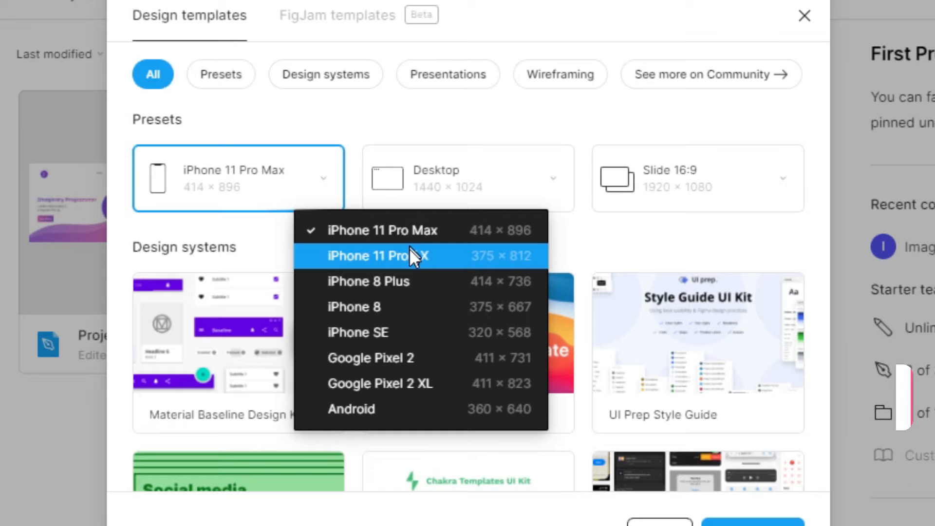
left_click(379, 114)
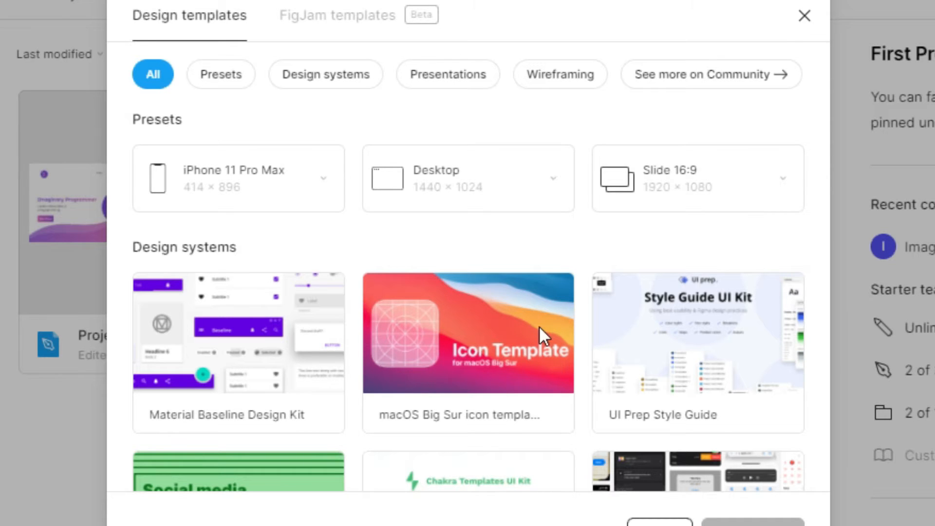
scroll(480, 230, "down", 4)
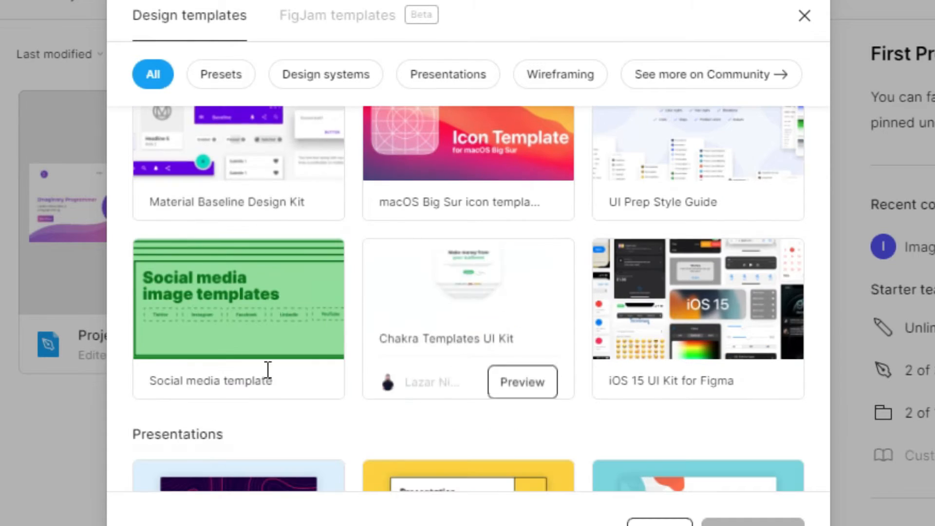
scroll(550, 259, "down", 5)
scroll(546, 266, "up", 10)
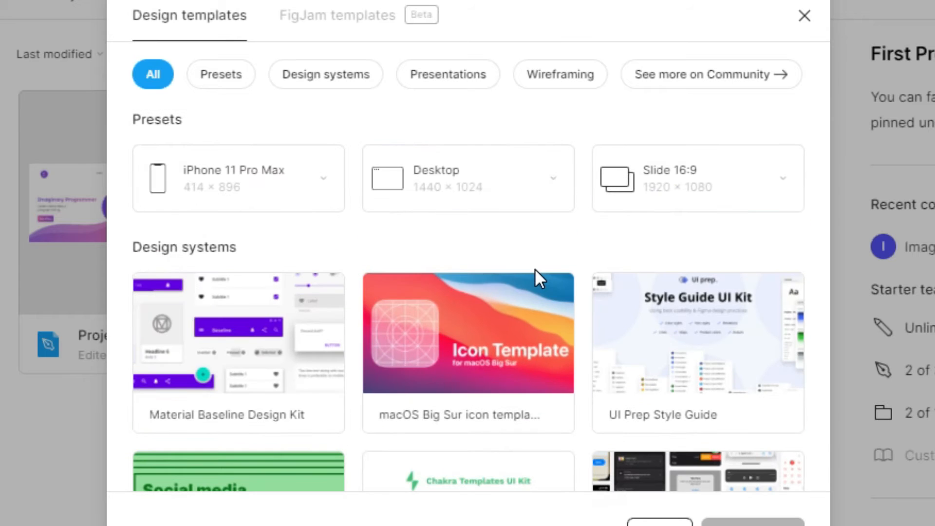
left_click(229, 74)
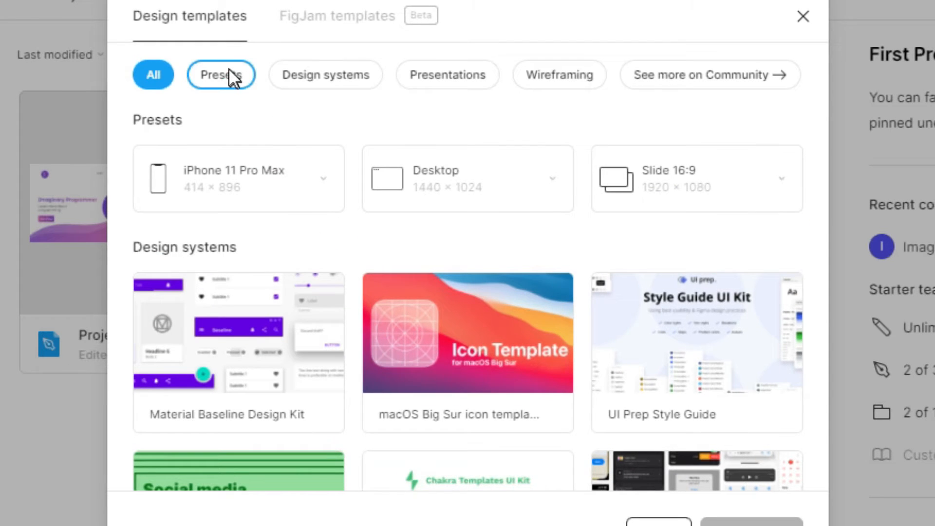
left_click(334, 78)
left_click(452, 93)
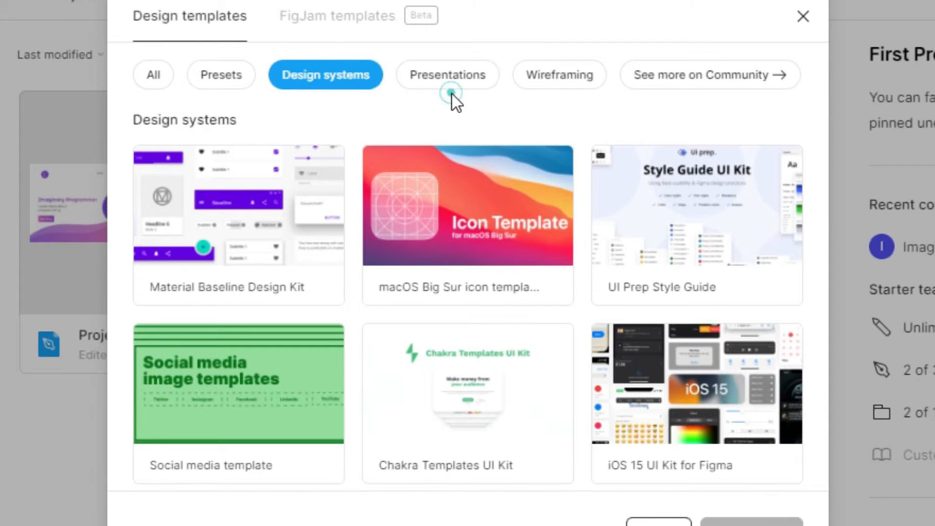
left_click(567, 90)
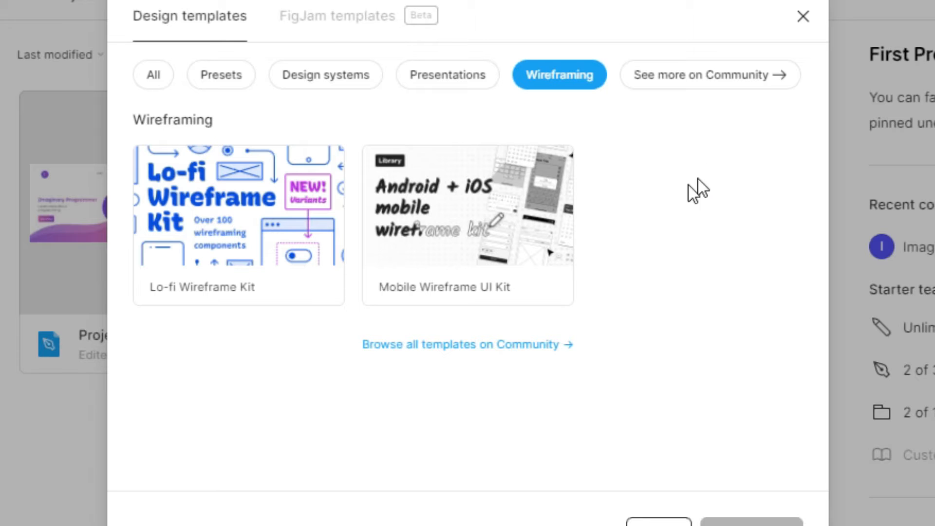
Browse the FigJam templates, return to all design templates, and close the template browser
left_click(324, 25)
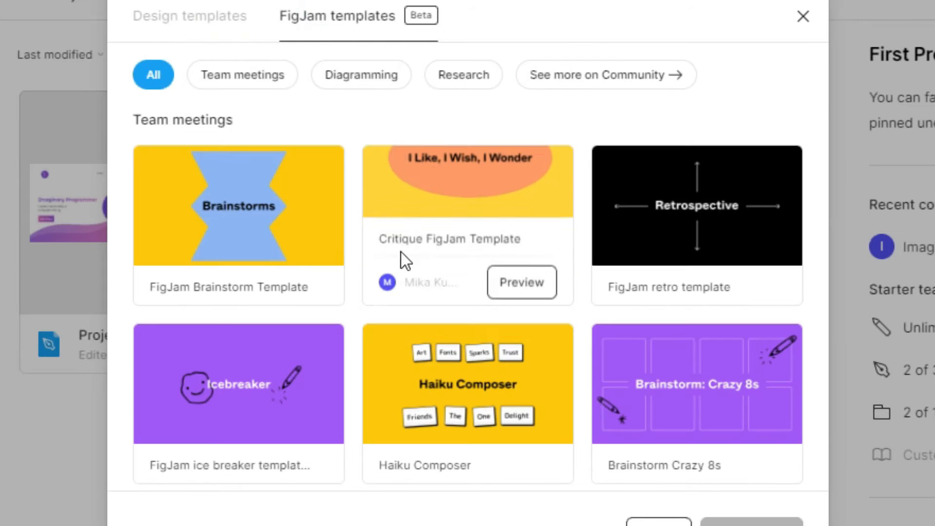
scroll(402, 229, "down", 10)
scroll(375, 212, "up", 10)
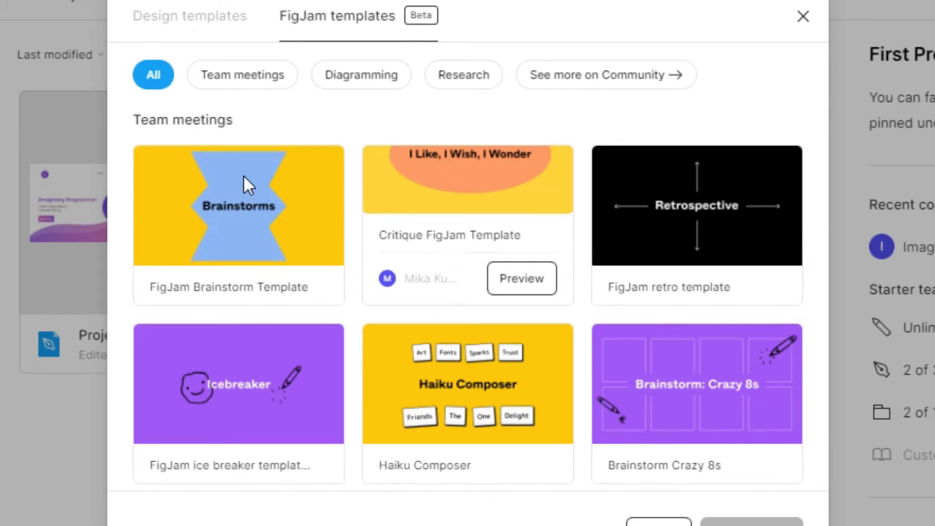
left_click(193, 25)
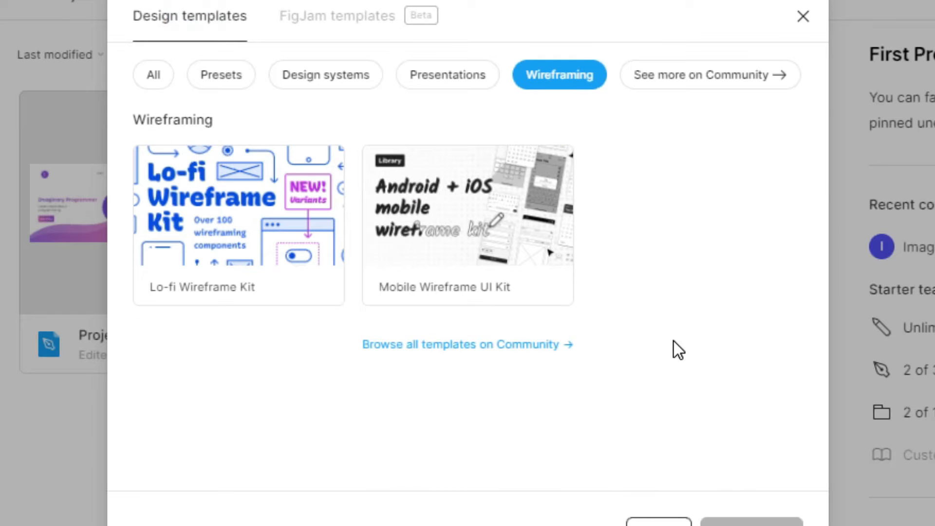
left_click(153, 75)
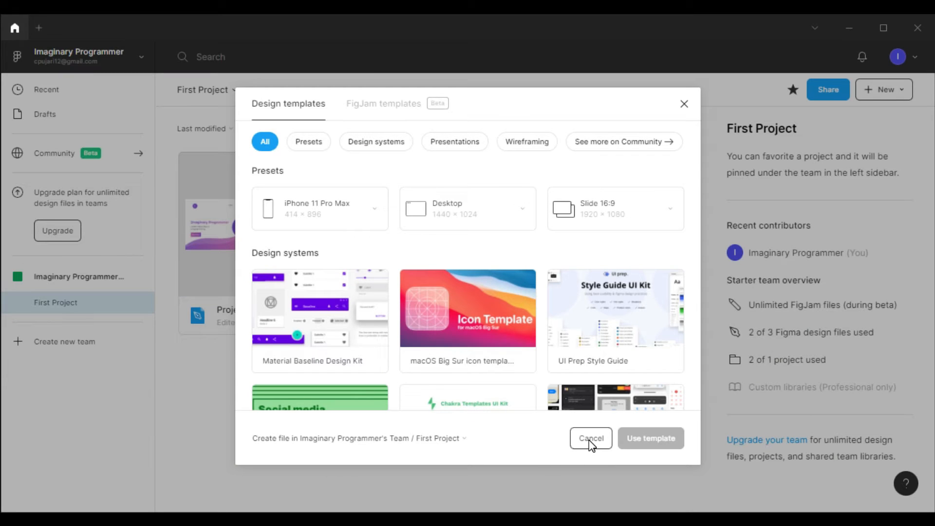
left_click(591, 438)
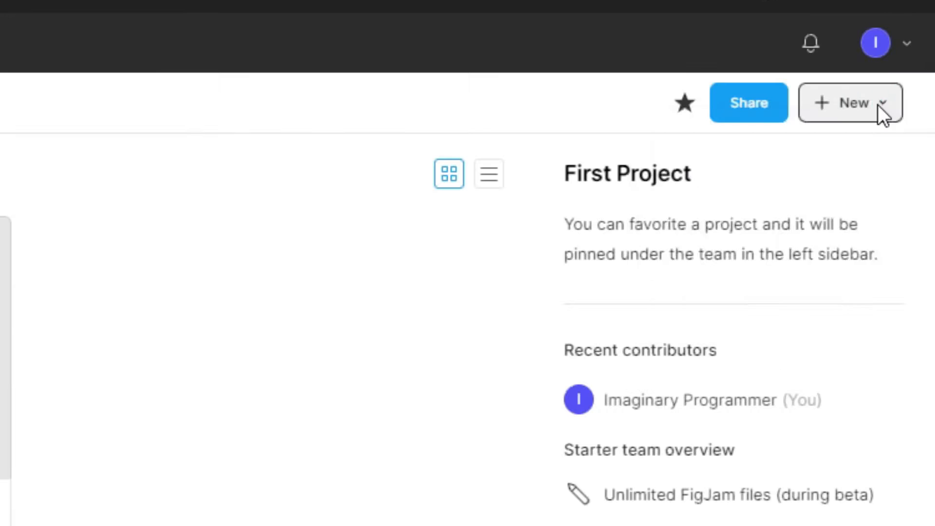
Create a new design file in the project
left_click(879, 105)
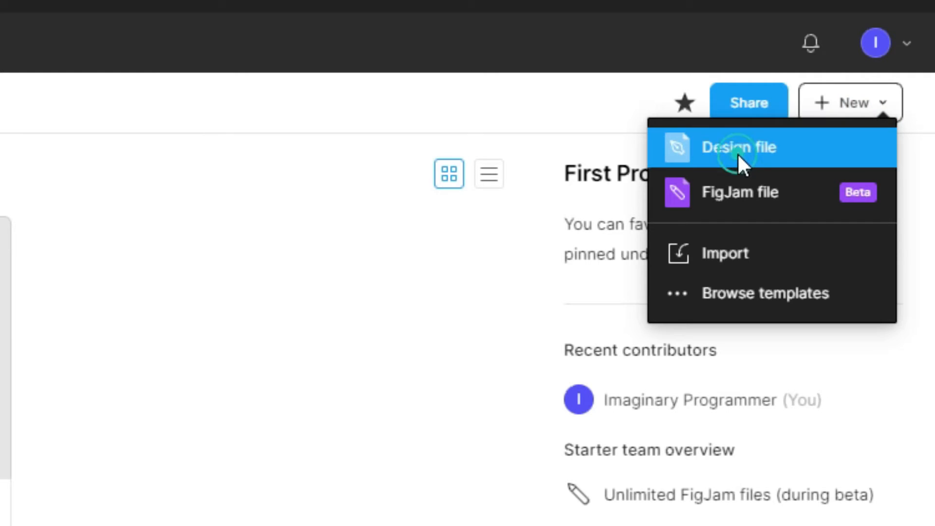
left_click(738, 154)
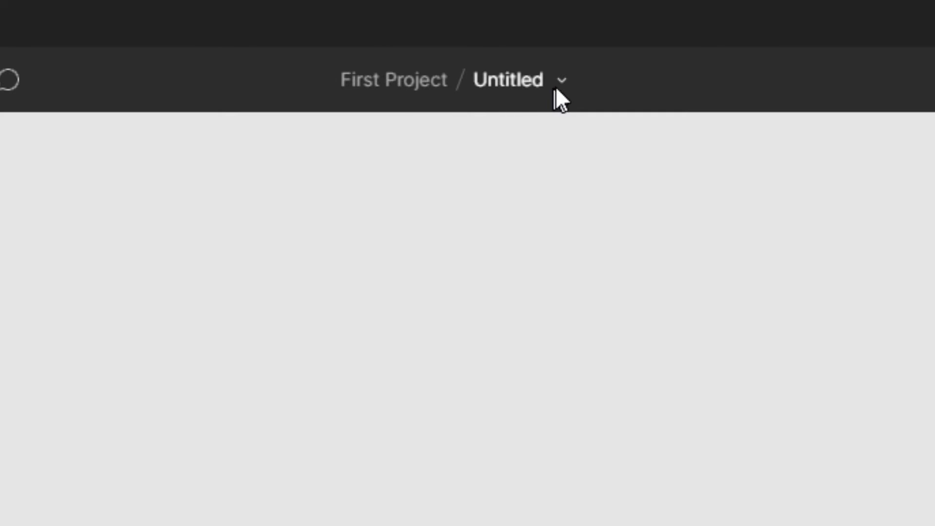
Rename the new file as tools
left_click(563, 82)
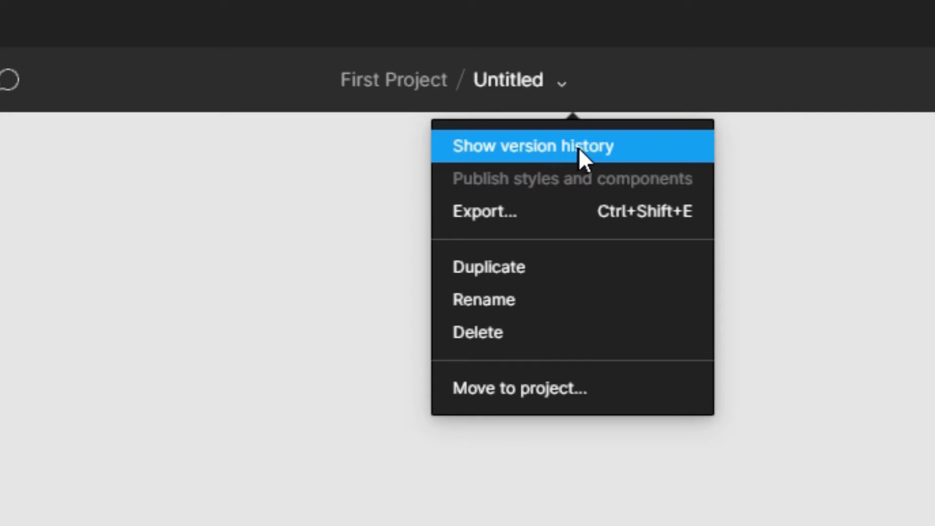
left_click(536, 306)
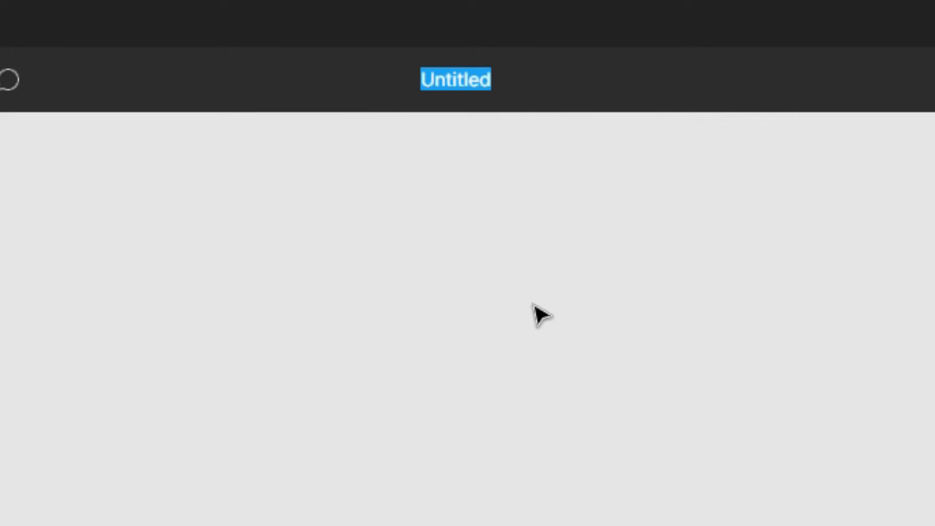
type("tools")
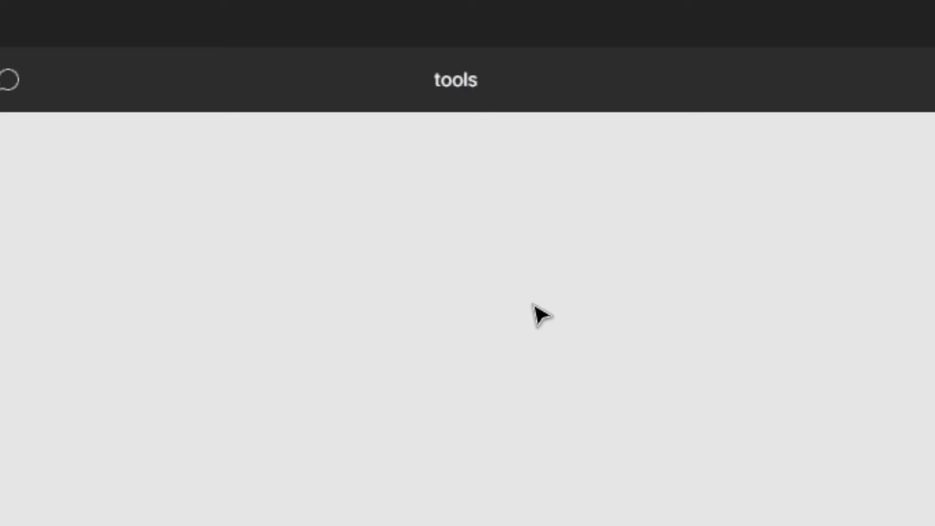
key("Return")
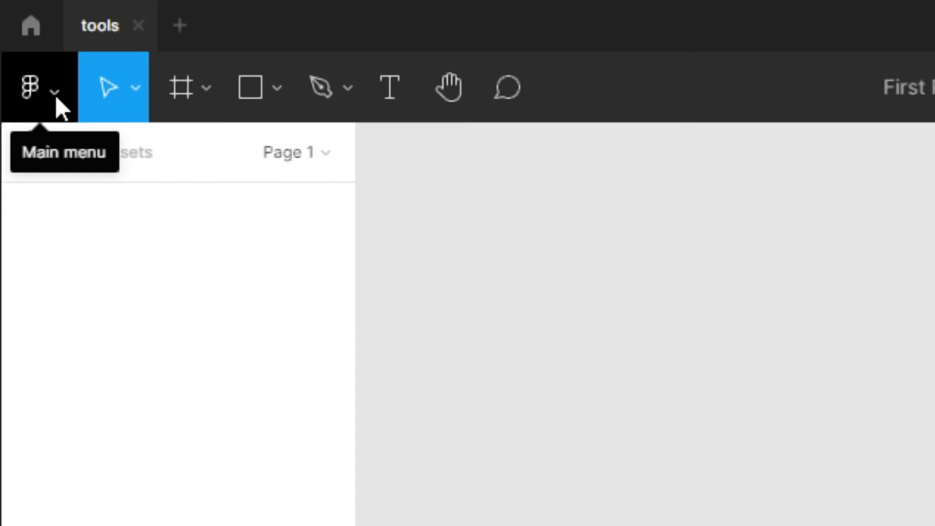
Activate the Polygon tool by searching quick actions for poly
left_click(55, 94)
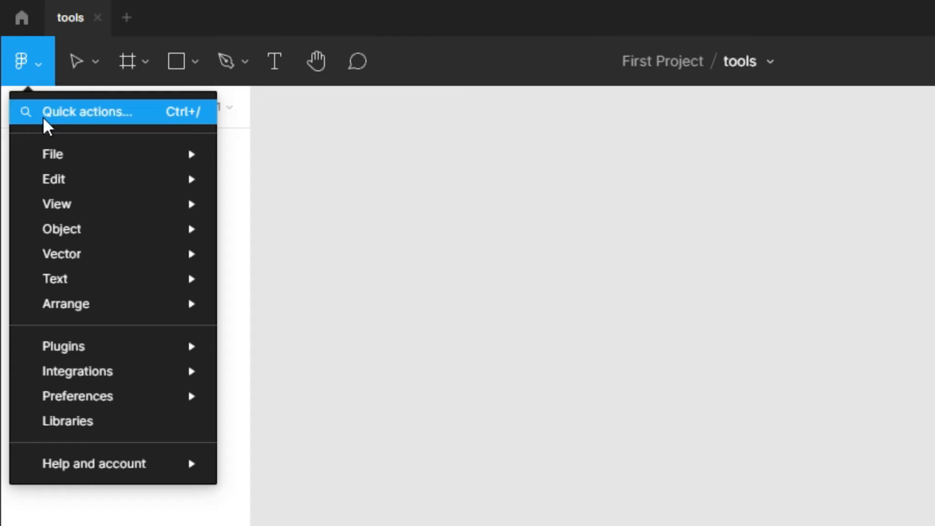
left_click(73, 113)
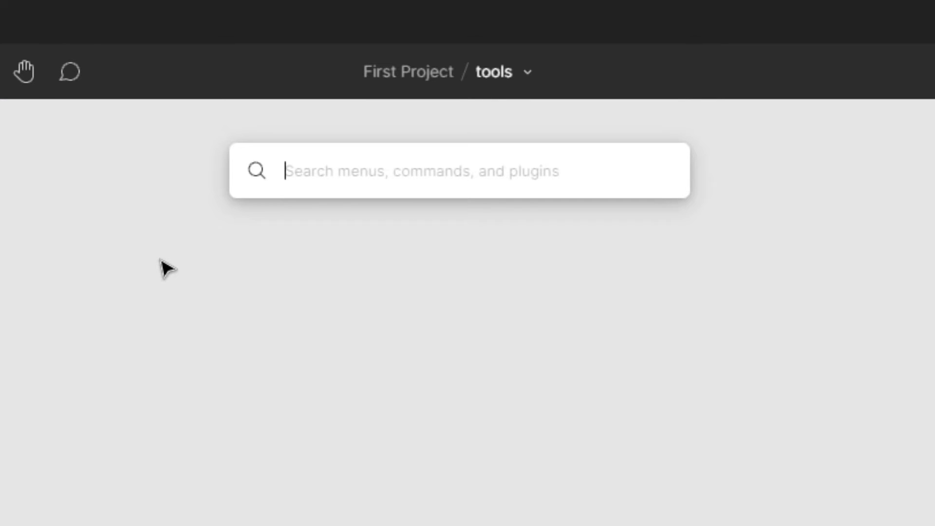
type("poly")
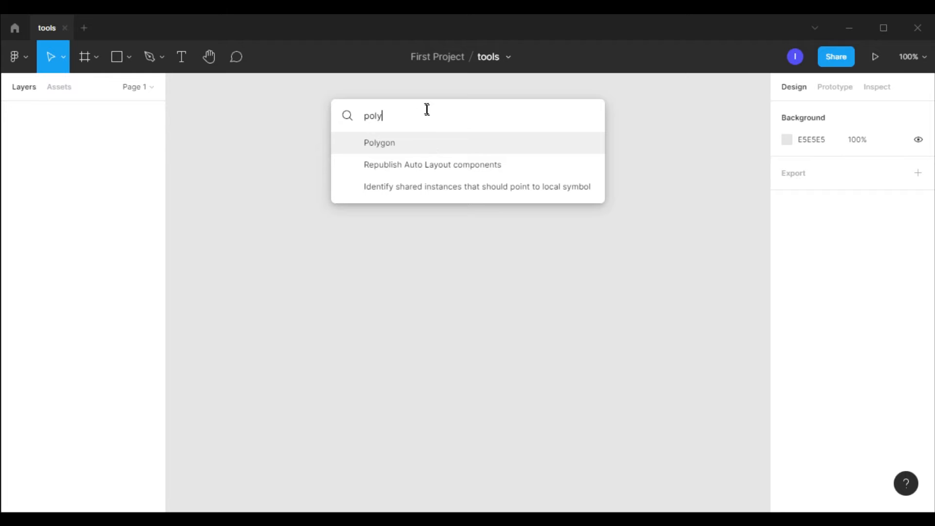
left_click(403, 151)
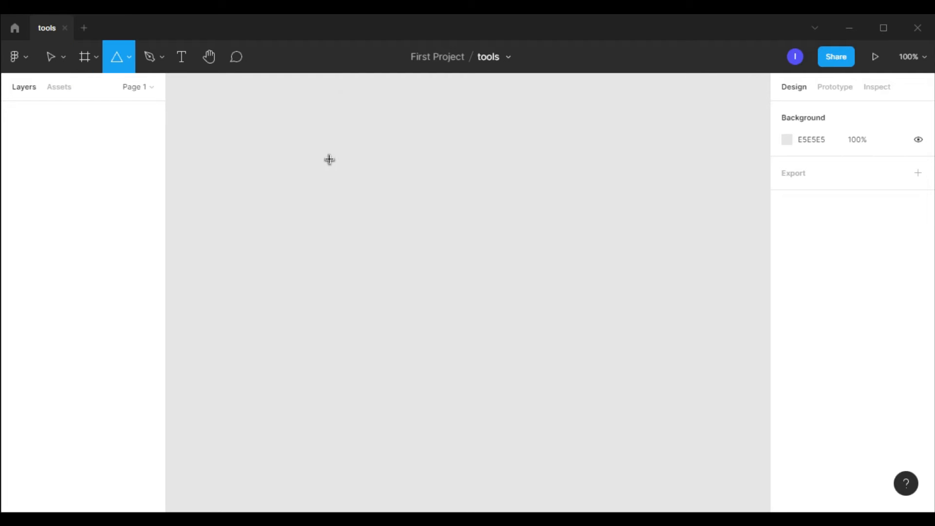
Draw a triangle polygon about 232 × 253 on the canvas and delete it
left_click_drag(315, 163, 481, 330)
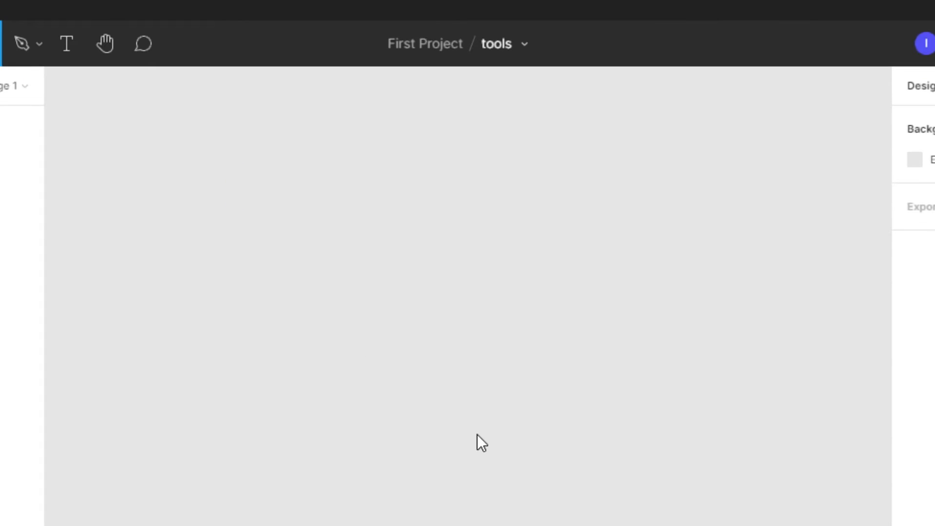
left_click_drag(483, 425, 477, 434)
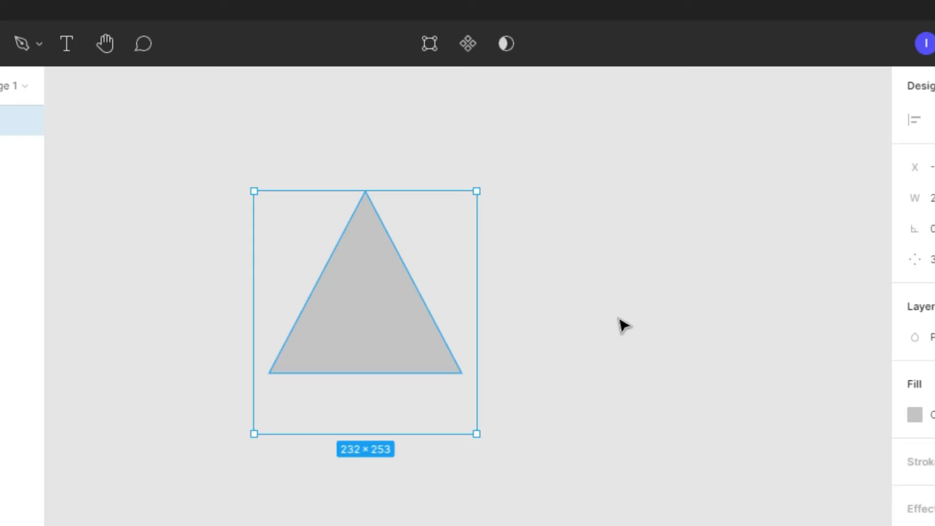
key("Delete")
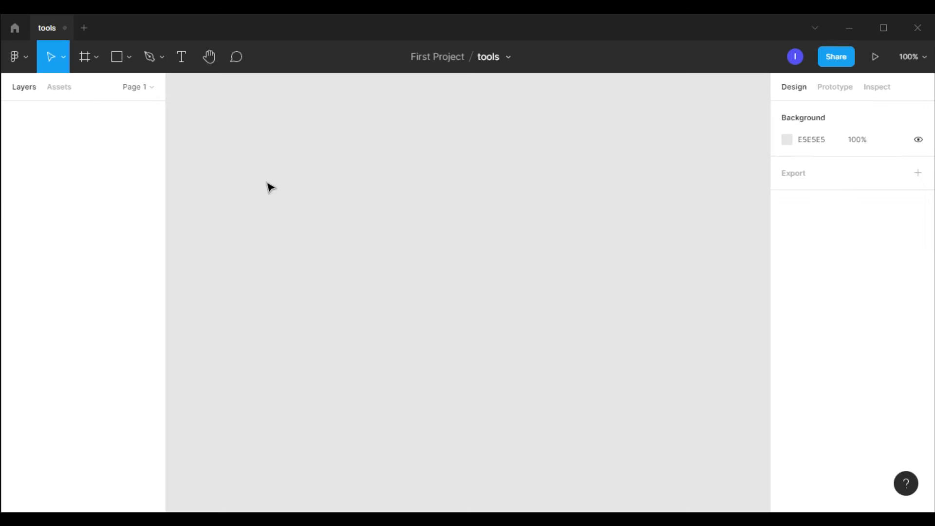
Examine the main menu and its Plugins, Libraries, Help and account, and Object submenus
left_click(28, 58)
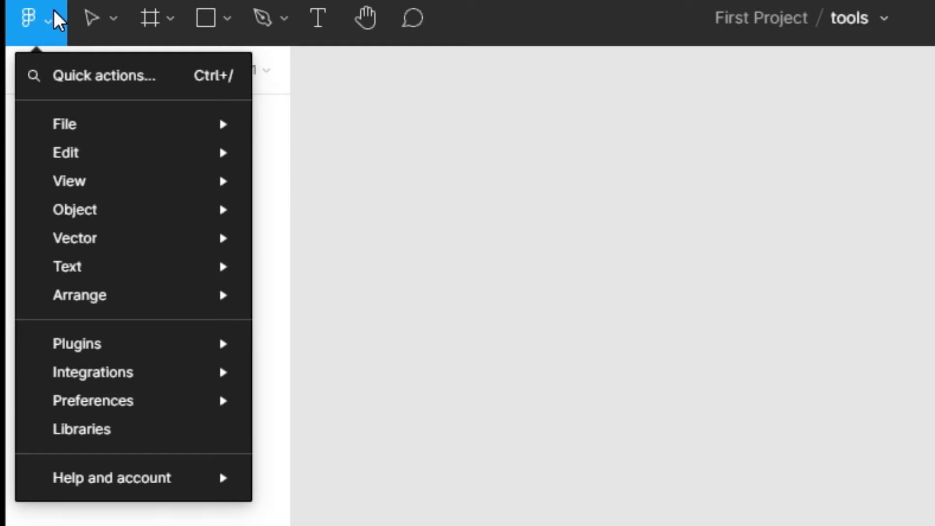
mouse_move(115, 136)
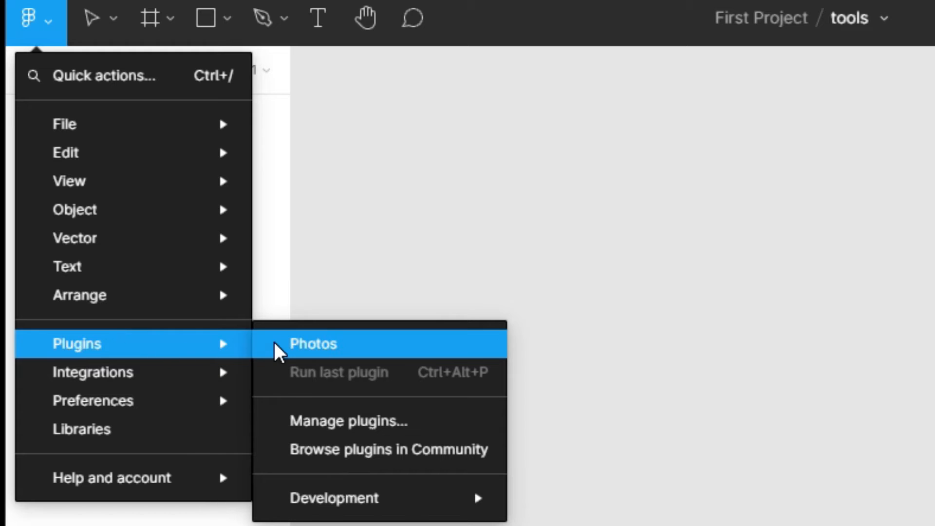
mouse_move(116, 379)
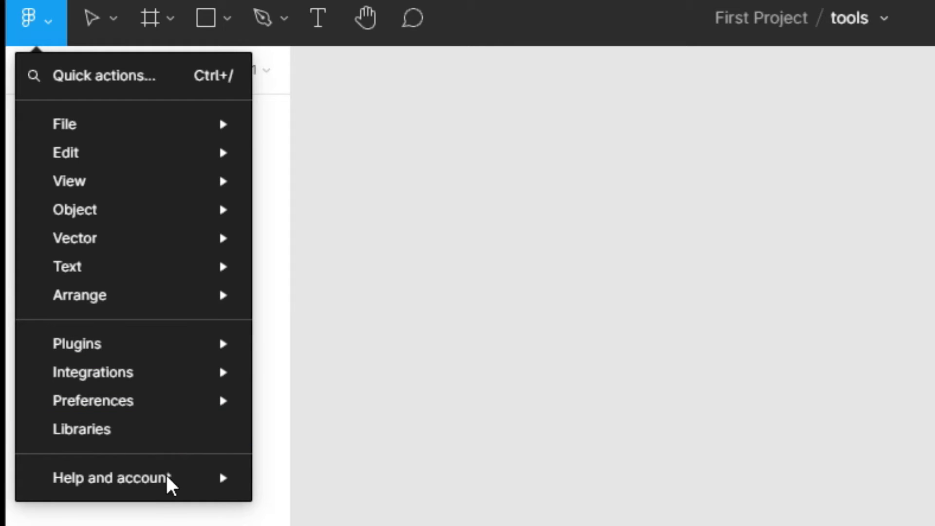
mouse_move(167, 486)
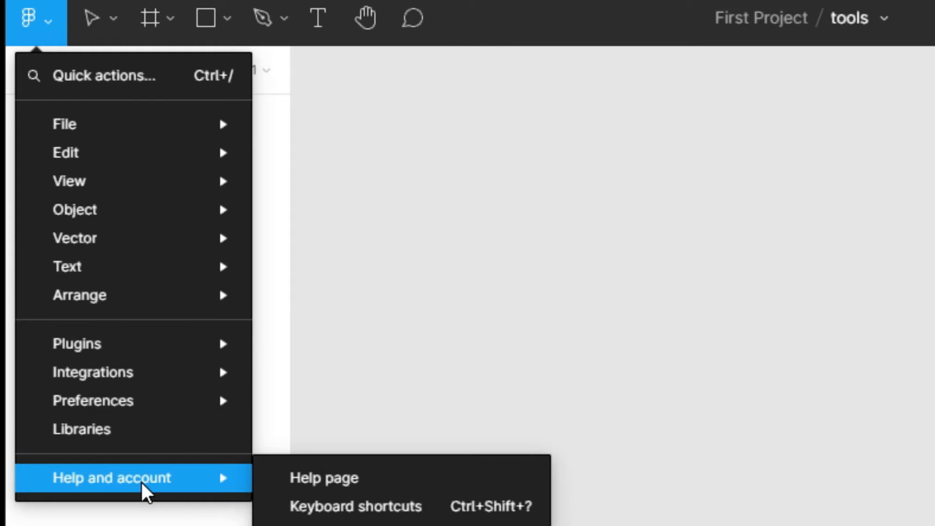
mouse_move(102, 209)
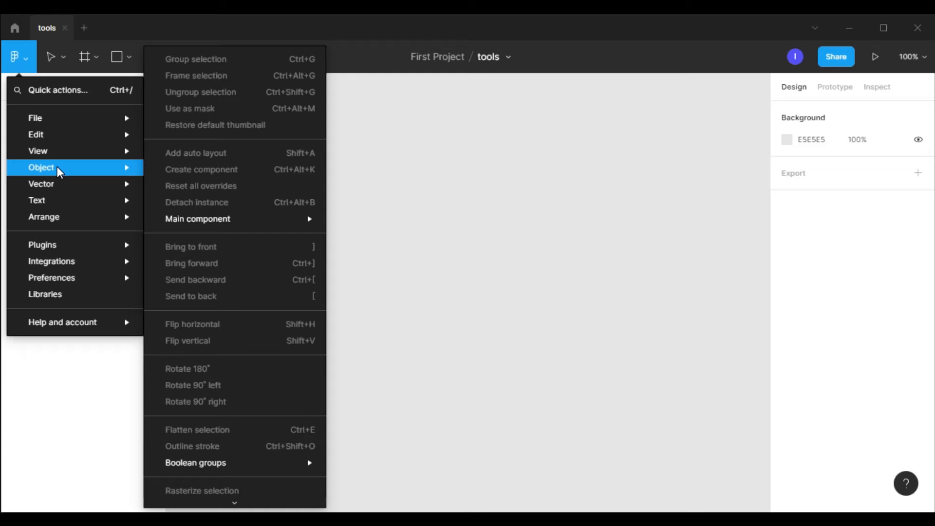
mouse_move(33, 326)
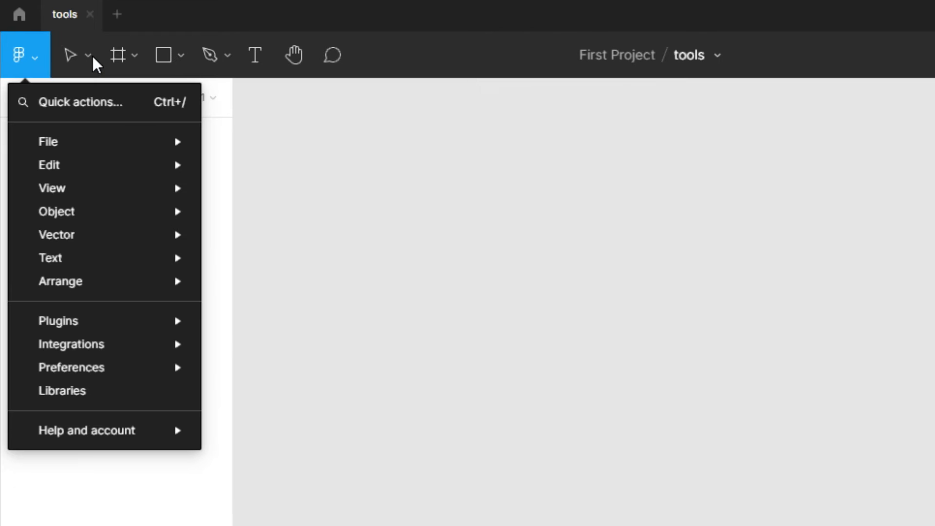
Review the Move and Scale options of the move tool, keeping Move selected
left_click(65, 57)
left_click(66, 57)
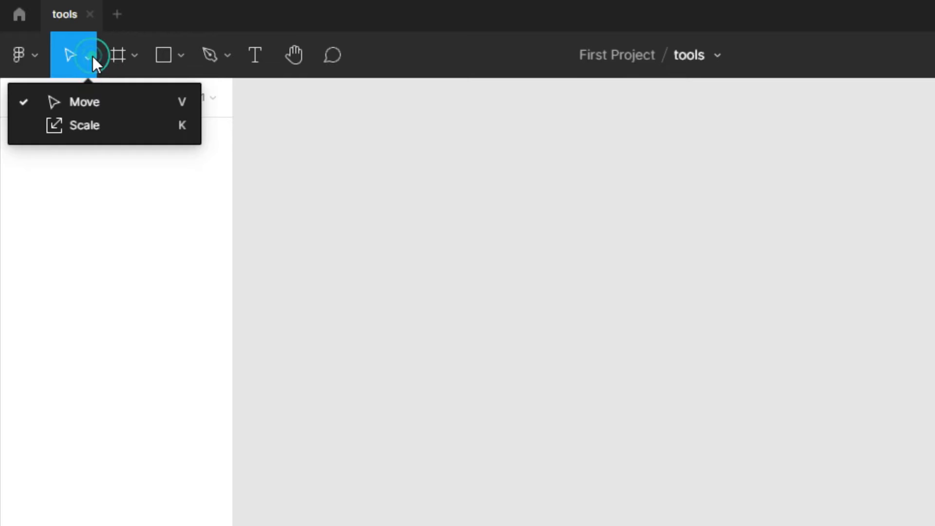
left_click(81, 99)
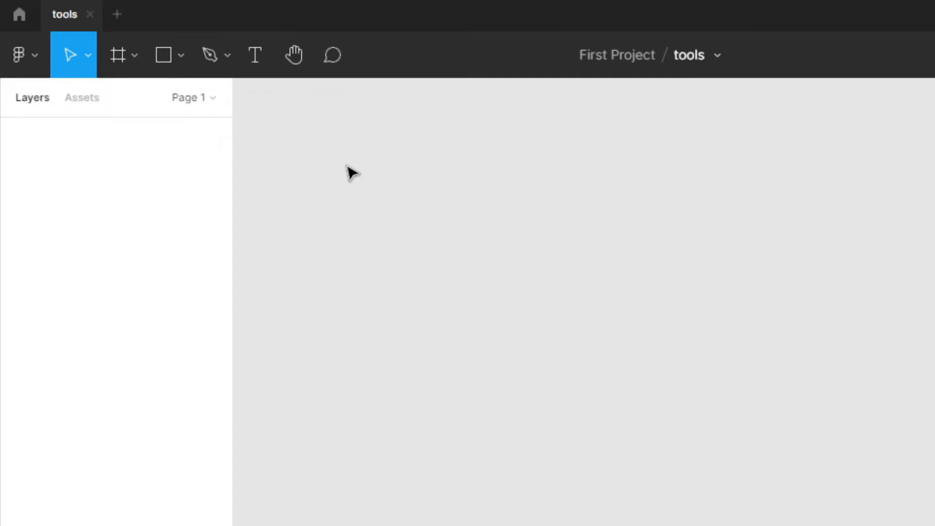
left_click(88, 55)
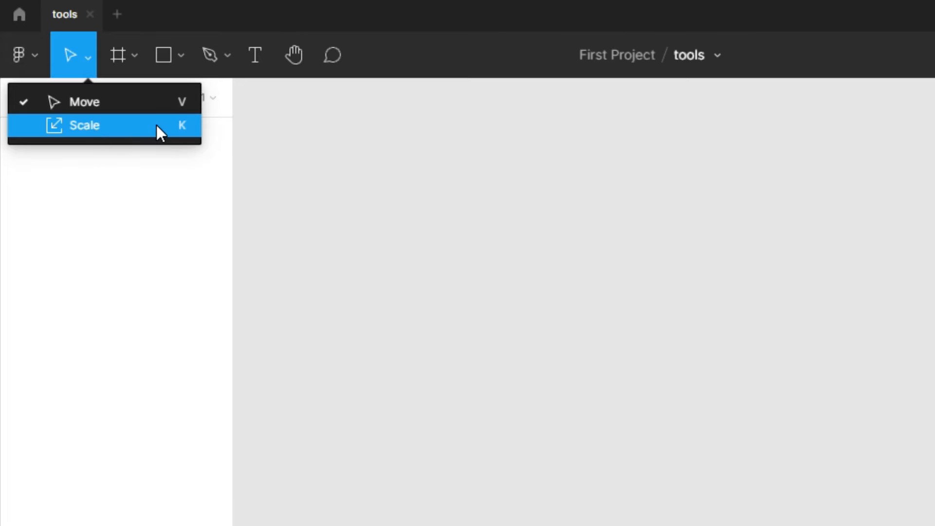
Select the Frame tool from the frame tool options
left_click(134, 60)
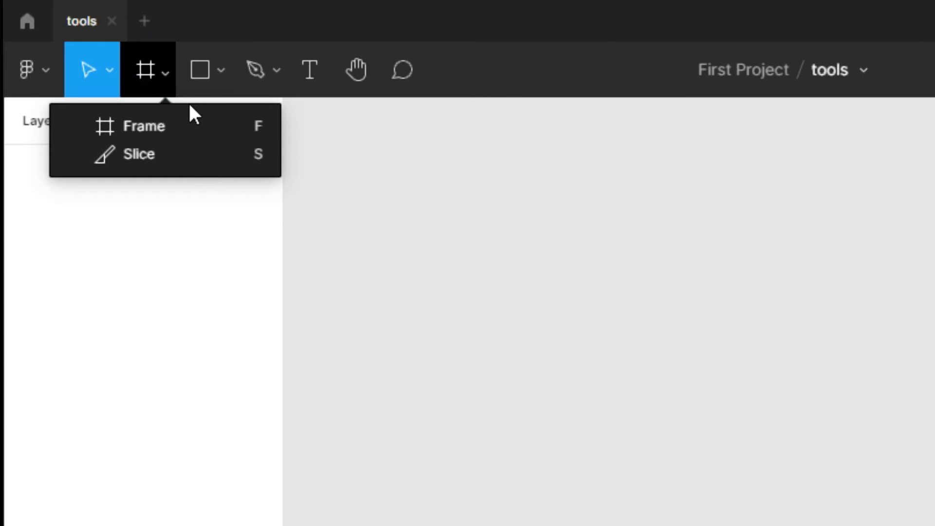
left_click(211, 127)
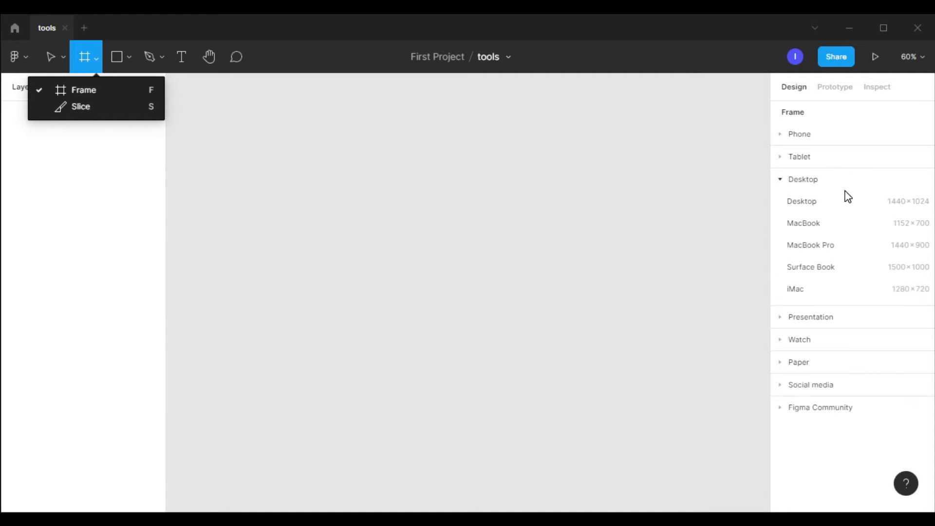
Create a MacBook Pro frame (1440 × 900) from the Desktop frame presets
left_click(811, 246)
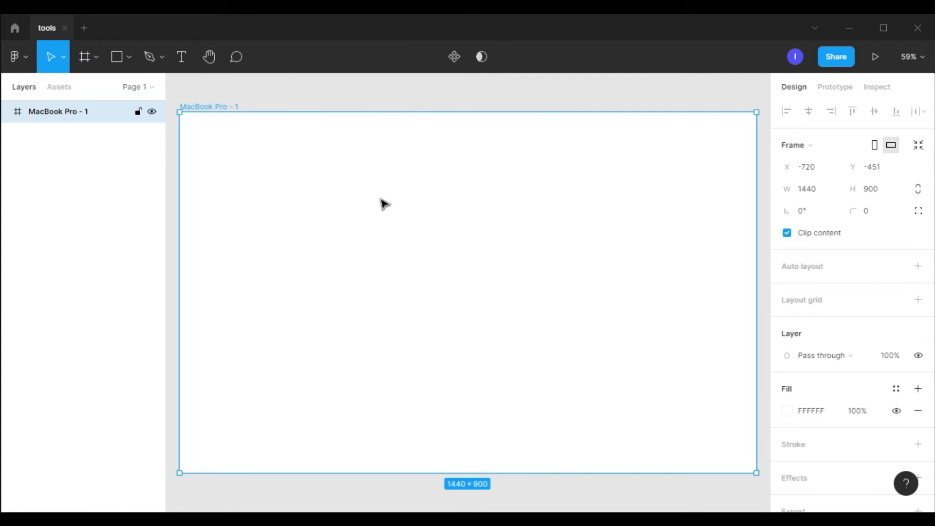
left_click(96, 60)
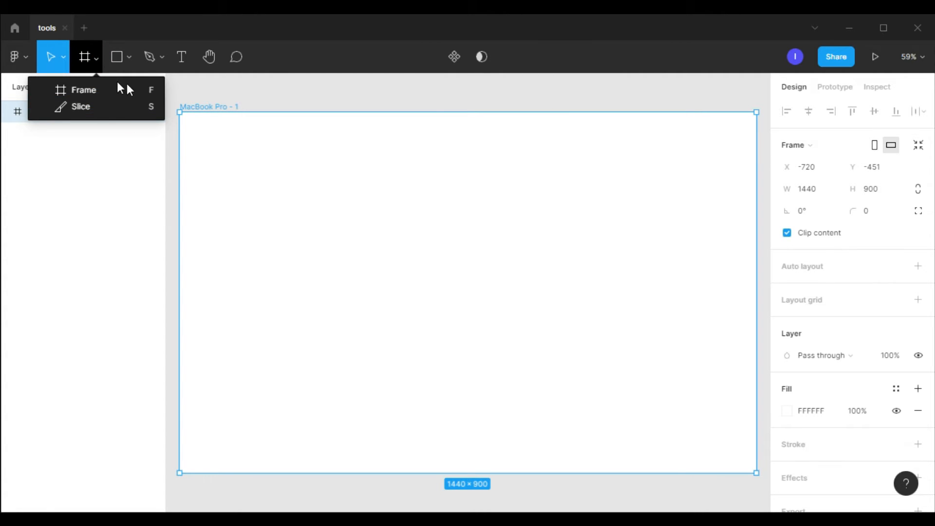
left_click(245, 81)
Draw a rectangle inside the frame and resize it to about 387 × 392
left_click(129, 58)
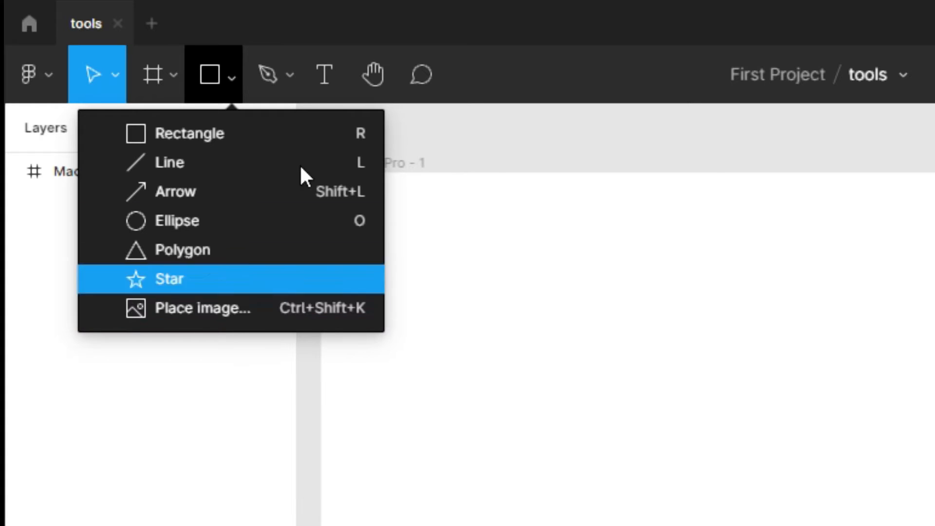
left_click(244, 137)
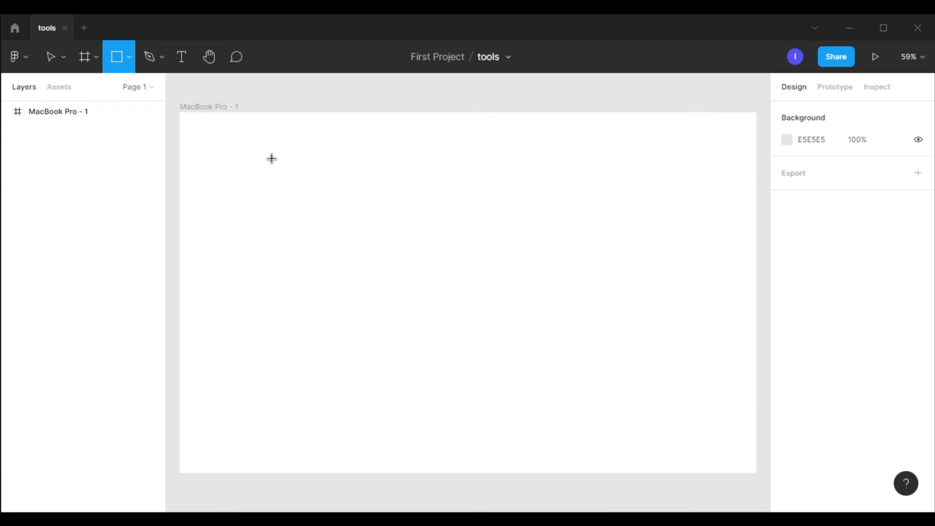
mouse_move(271, 158)
left_mouse_down()
mouse_move(416, 291)
mouse_move(520, 361)
mouse_move(650, 404)
mouse_move(537, 308)
mouse_move(451, 271)
mouse_move(407, 275)
mouse_move(452, 291)
mouse_move(455, 281)
mouse_move(418, 252)
mouse_move(461, 288)
mouse_move(432, 294)
mouse_move(457, 287)
left_mouse_up()
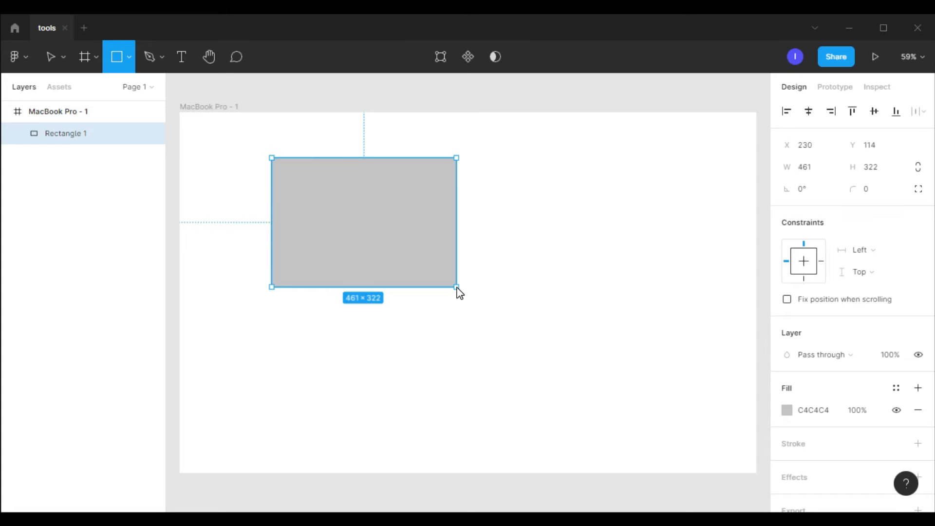
key("shift")
mouse_move(458, 292)
left_mouse_down()
mouse_move(549, 357)
mouse_move(536, 351)
left_mouse_up()
mouse_move(510, 310)
left_mouse_down()
mouse_move(443, 267)
mouse_move(458, 266)
mouse_move(500, 306)
mouse_move(561, 336)
mouse_move(467, 361)
mouse_move(603, 330)
mouse_move(498, 371)
mouse_move(472, 326)
mouse_move(427, 314)
left_mouse_up()
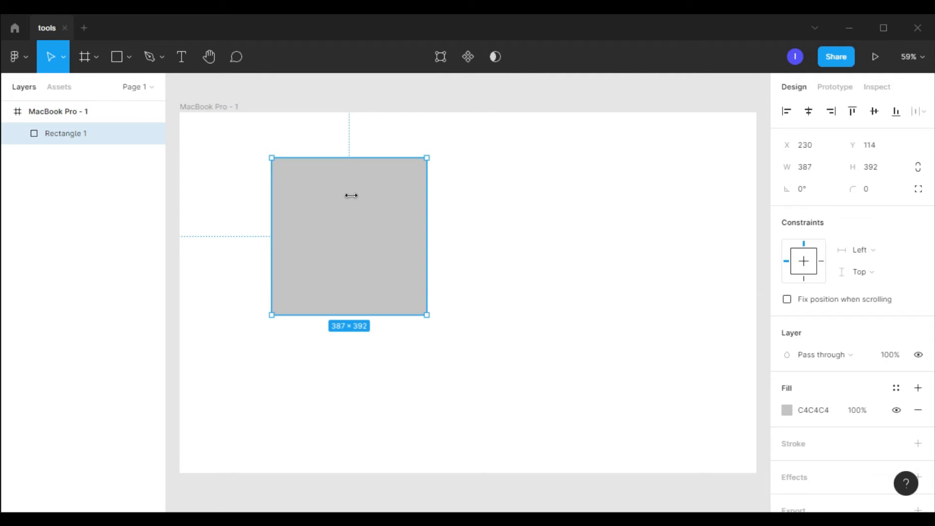
Draw an ellipse to the right of the rectangle and resize it to a circle about 463 × 462
left_click(129, 56)
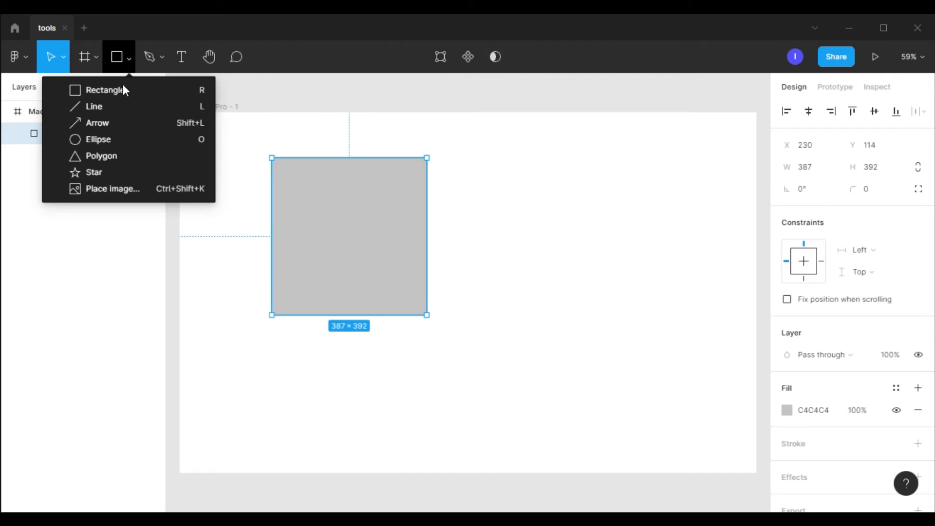
left_click(119, 139)
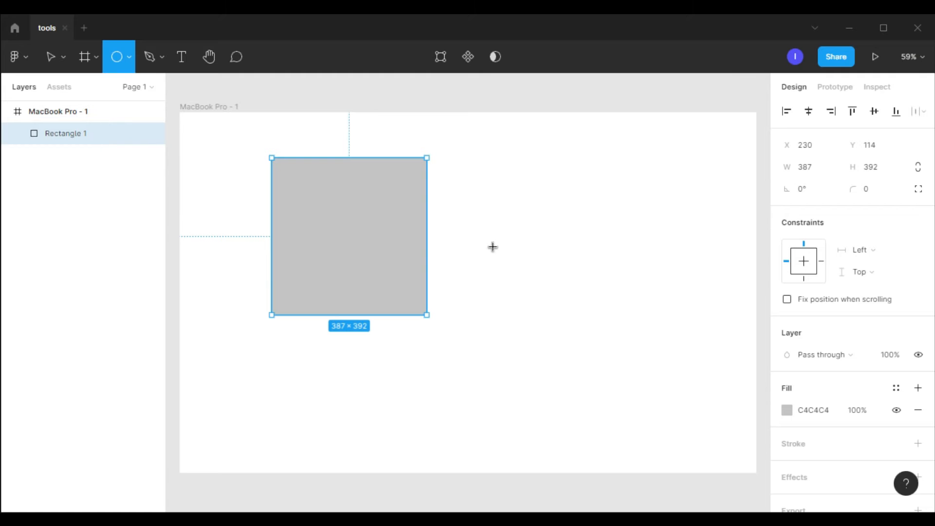
mouse_move(471, 182)
left_mouse_down()
mouse_move(556, 317)
mouse_move(626, 357)
mouse_move(600, 294)
mouse_move(643, 377)
left_mouse_up()
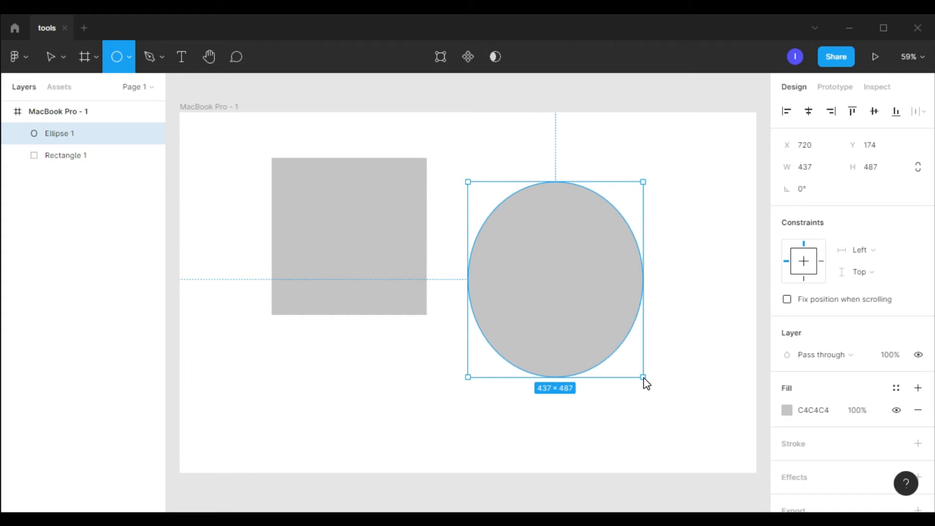
left_click_drag(643, 378, 707, 431)
left_click_drag(693, 396, 653, 367)
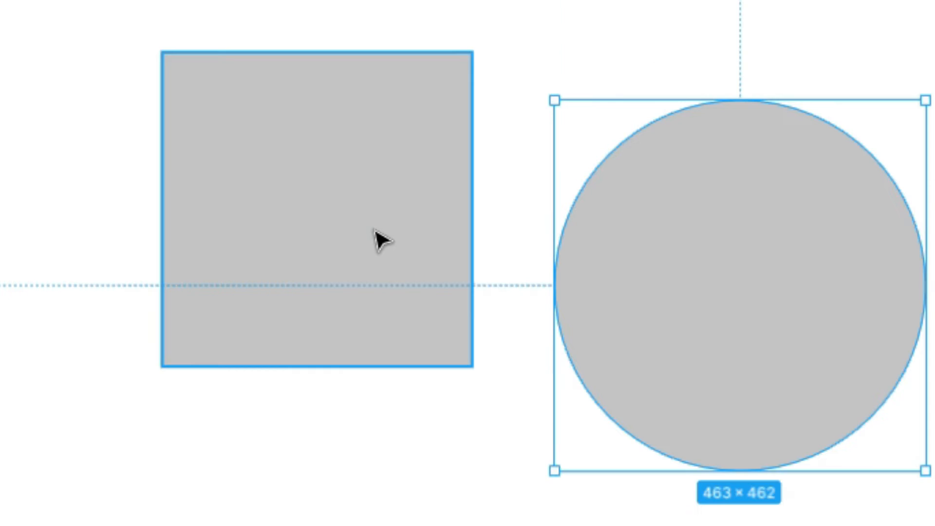
Round the rectangle's corners to a radius of about 67 using the corner handles
left_click(379, 250)
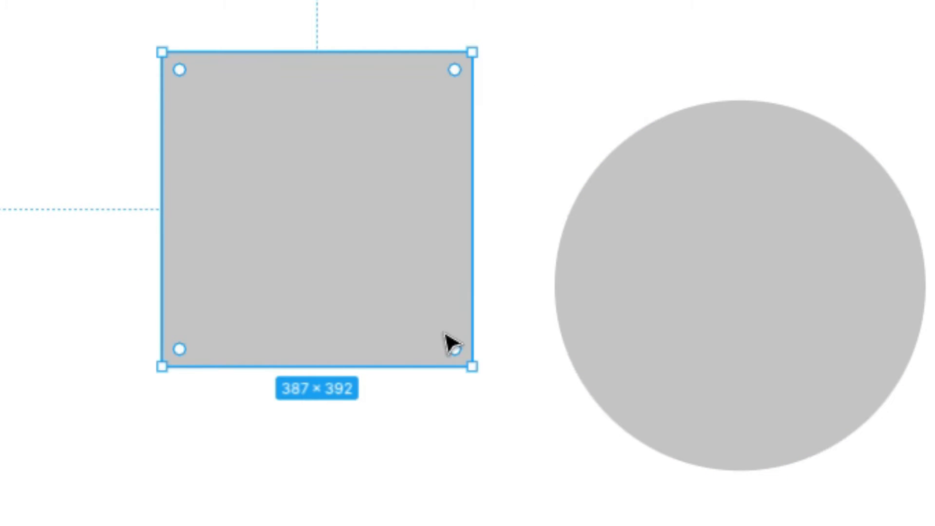
left_click_drag(455, 71, 435, 130)
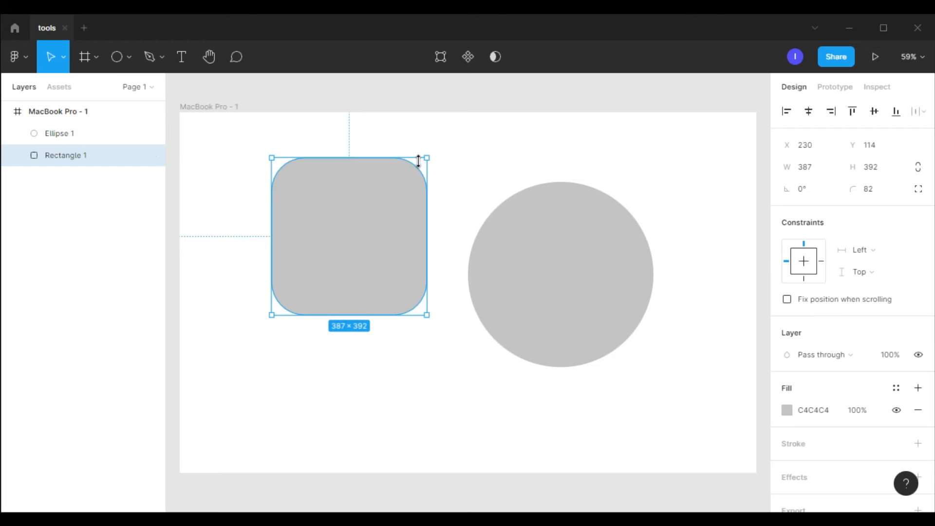
mouse_move(395, 191)
left_mouse_down()
mouse_move(414, 194)
mouse_move(399, 215)
mouse_move(412, 196)
left_mouse_up()
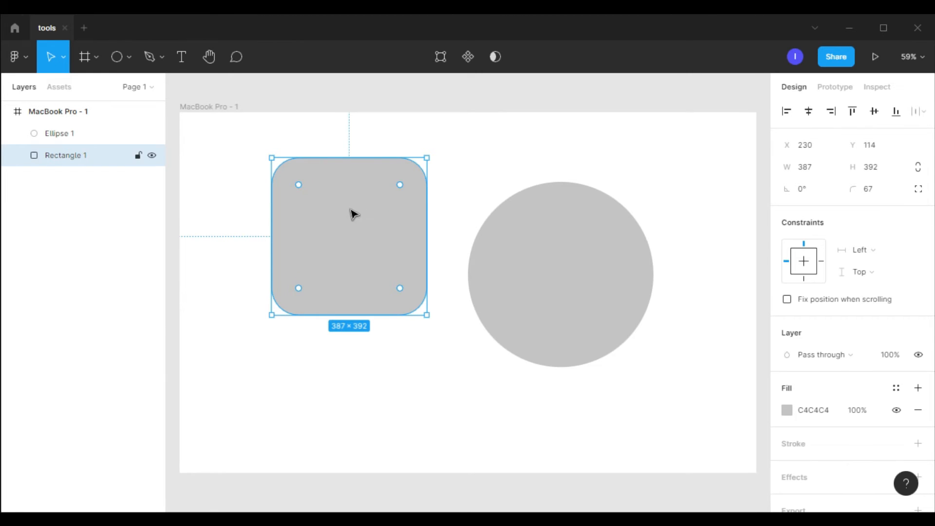
Duplicate the circle as a small copy about 135 × 135 and place it in the frame's top-left corner
left_click(128, 58)
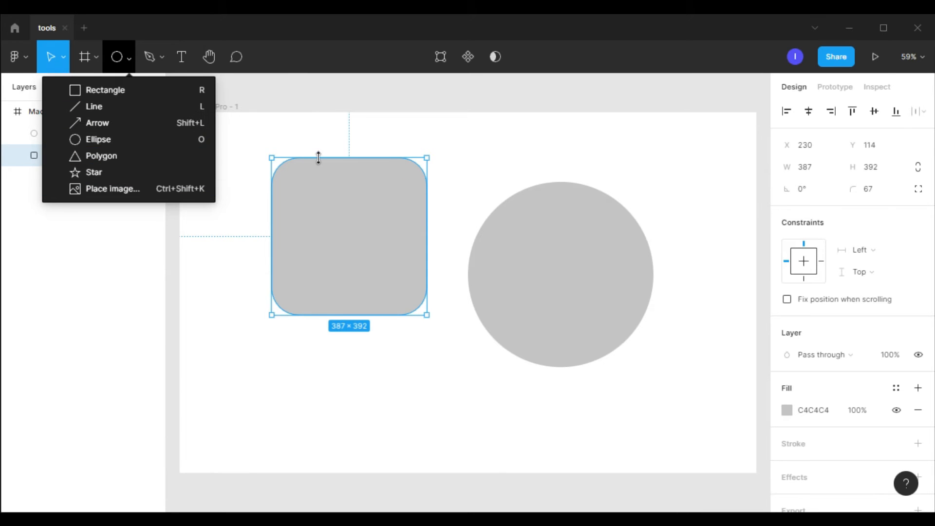
left_click(460, 145)
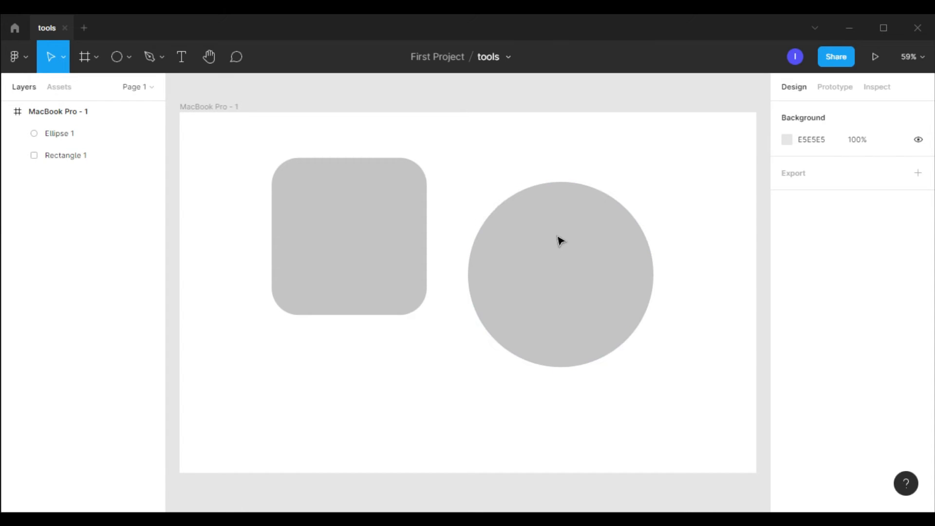
left_click(548, 287)
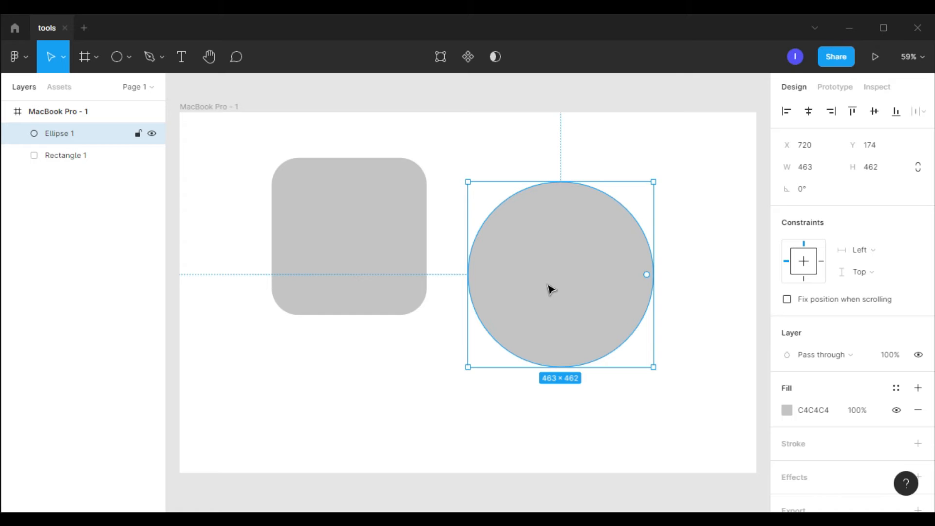
left_click_drag(550, 287, 315, 375, "alt")
left_click_drag(417, 265, 285, 412)
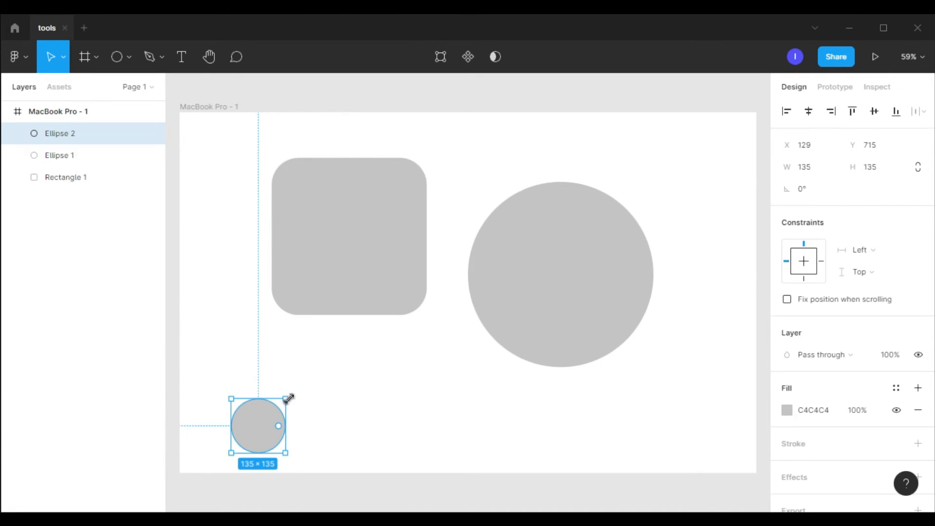
left_click_drag(270, 415, 216, 157)
left_click(294, 344)
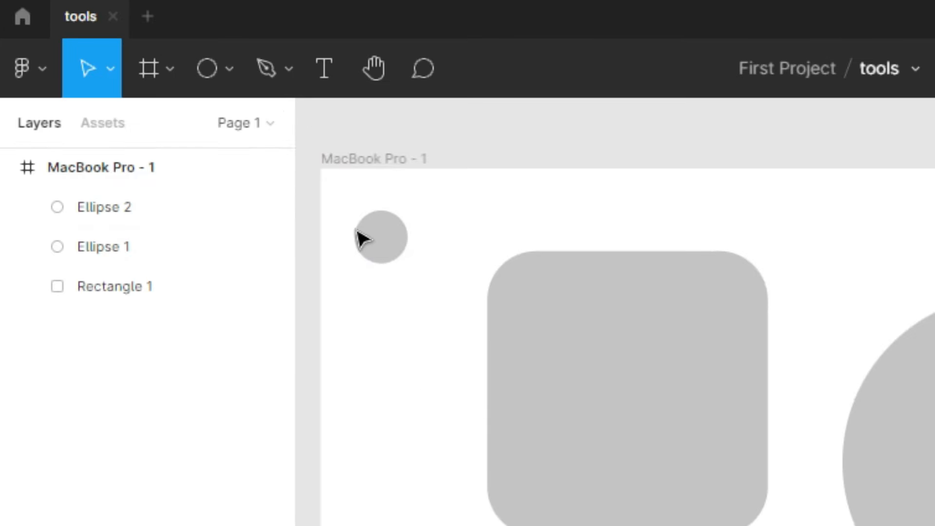
Draw a closed curved shape below the small circle with the Pen tool
left_click(288, 69)
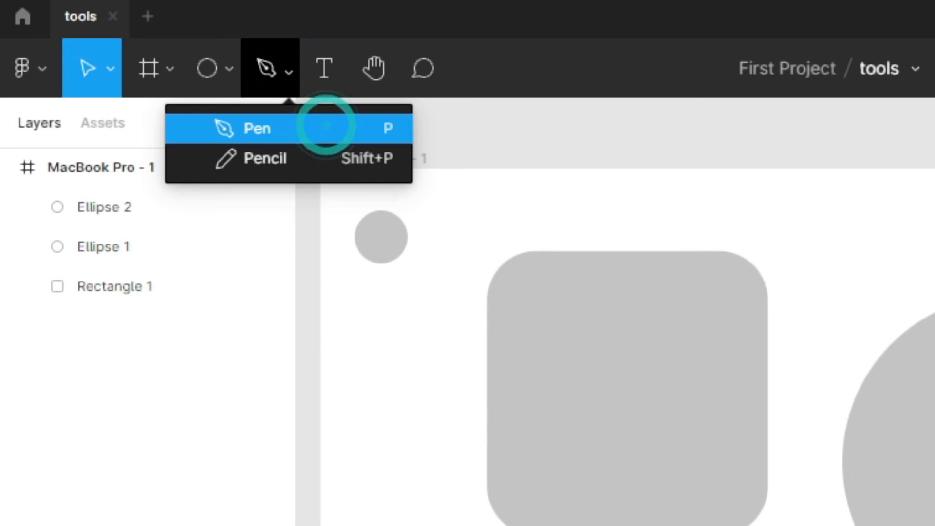
left_click(325, 125)
left_click(406, 421)
left_click(208, 307)
left_click(263, 341)
left_click(252, 277)
left_click_drag(252, 218, 229, 267)
left_click(227, 252)
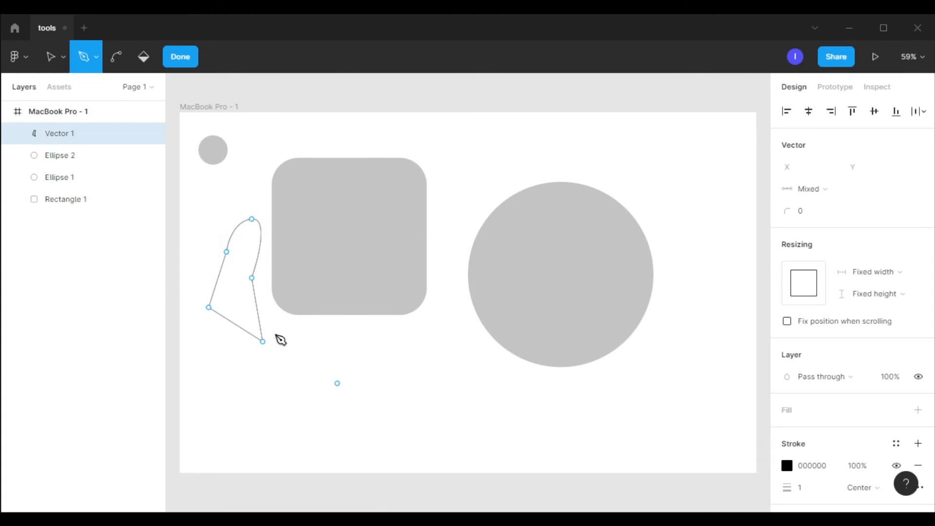
Draw a closed wavy landscape path across the bottom of the frame with the Pen tool
left_click(609, 376)
left_click(198, 446)
left_click_drag(275, 417, 278, 420)
left_click(352, 404)
left_click_drag(457, 406, 460, 413)
left_click_drag(586, 417, 613, 406)
left_click_drag(691, 356, 695, 353)
left_click(746, 373)
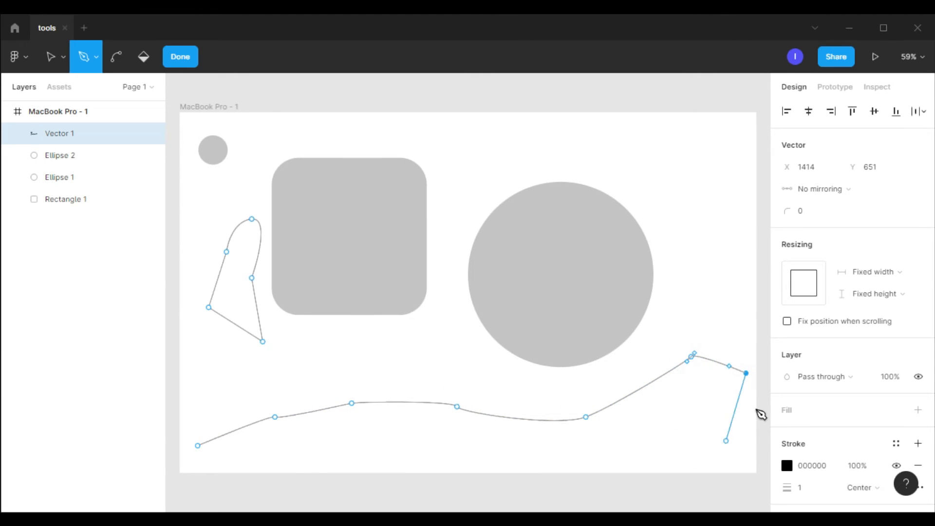
left_click(765, 396)
left_click(754, 489)
left_click_drag(209, 494, 201, 457)
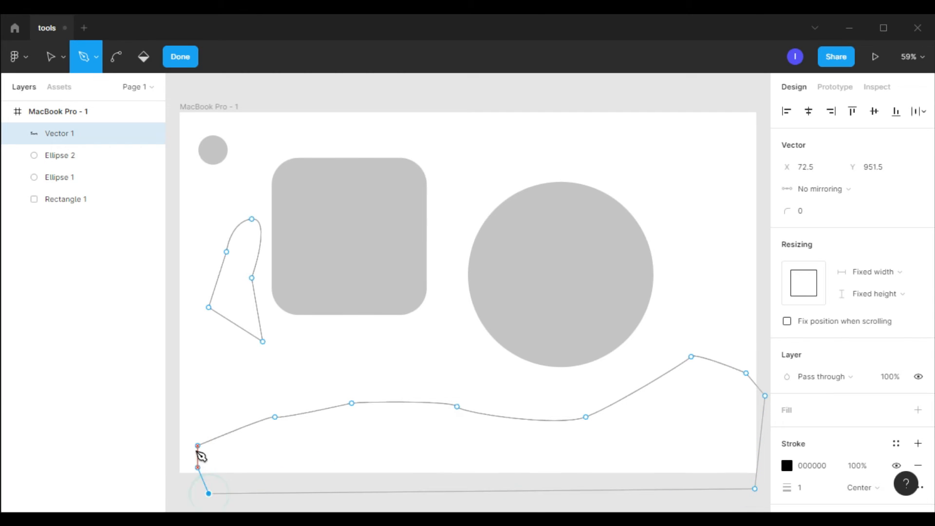
left_click(197, 446)
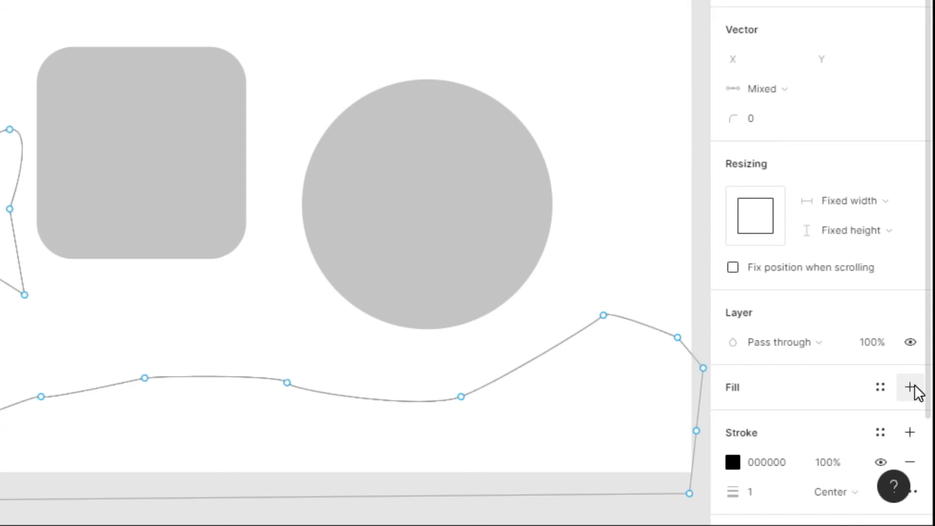
Add a fill to the pen vector and switch back to the Move tool
left_click(914, 388)
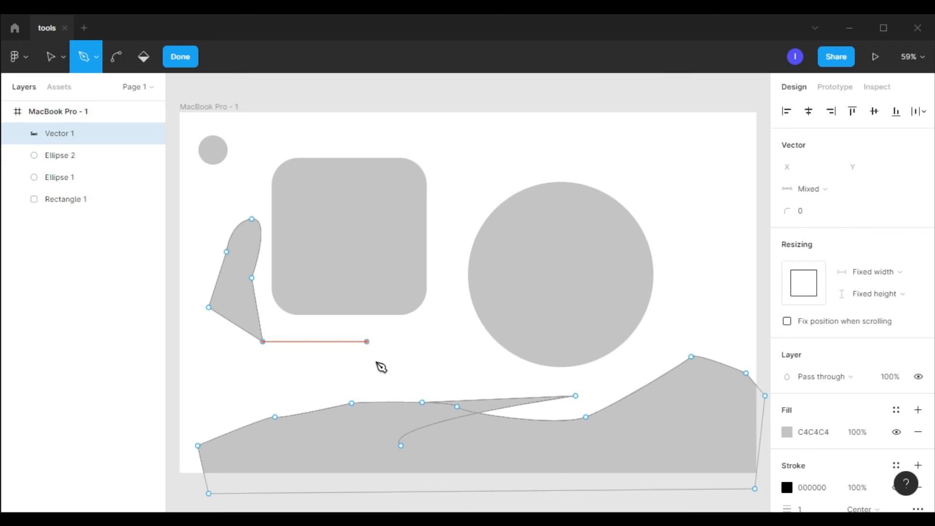
left_click(478, 412)
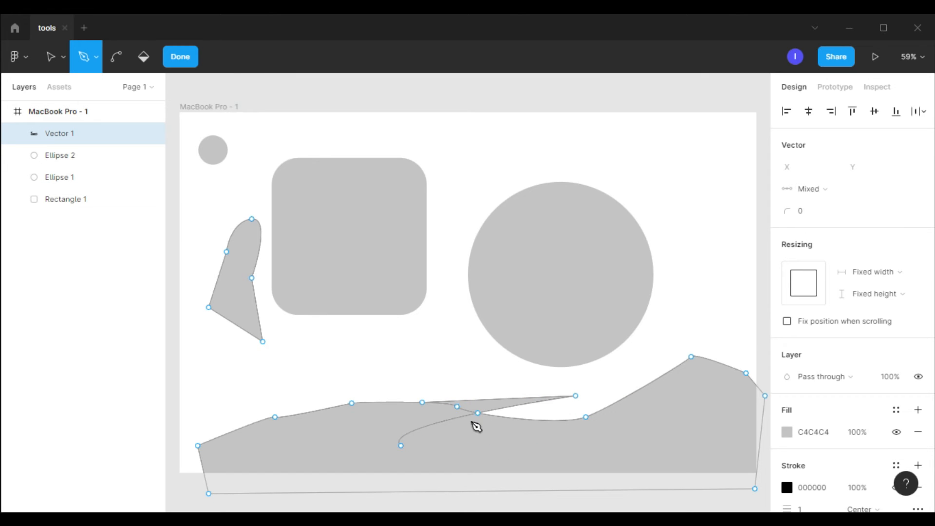
left_click(63, 57)
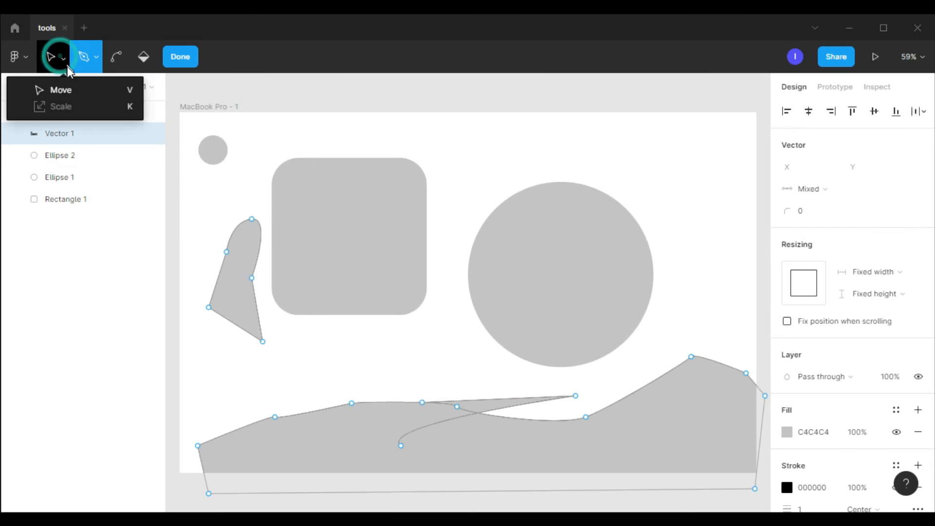
left_click(87, 94)
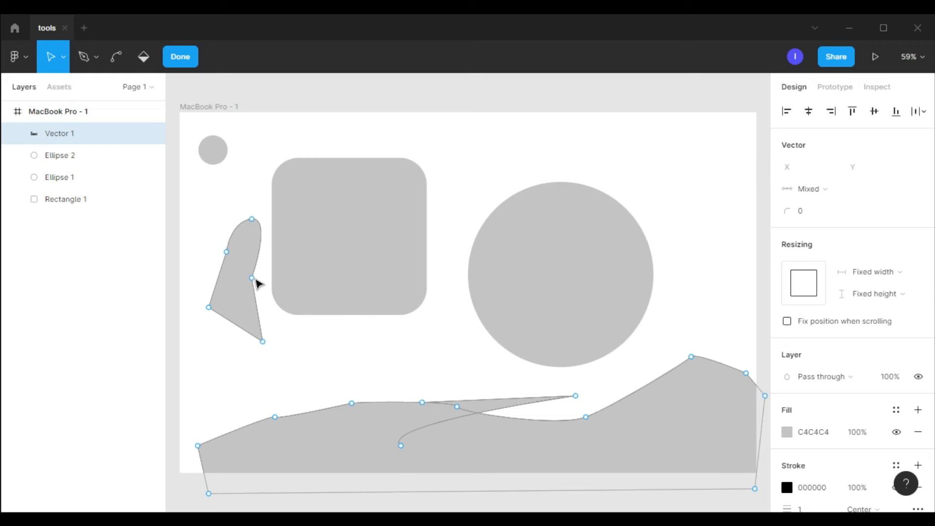
Drag the vector's anchor points to reshape the curved shape and the landscape outline
mouse_move(252, 279)
left_mouse_down()
mouse_move(269, 296)
mouse_move(326, 309)
mouse_move(436, 403)
mouse_move(420, 279)
mouse_move(321, 277)
mouse_move(238, 294)
mouse_move(246, 285)
left_mouse_up()
left_click_drag(274, 417, 282, 396)
left_click_drag(364, 402, 376, 434)
left_click_drag(457, 406, 537, 432)
left_click_drag(576, 396, 412, 364)
left_click_drag(586, 416, 602, 396)
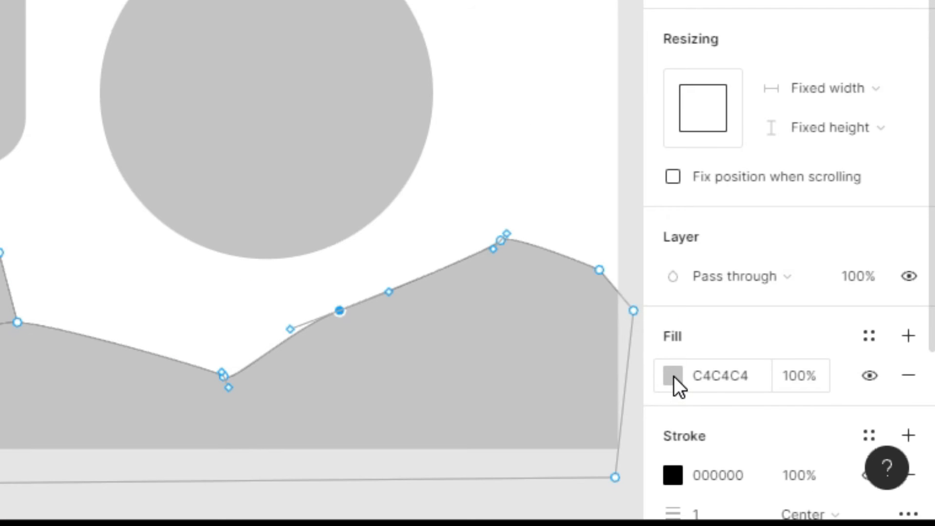
Set the vector's fill colour to red BA2828 in the colour picker
left_click(673, 376)
left_click(573, 190)
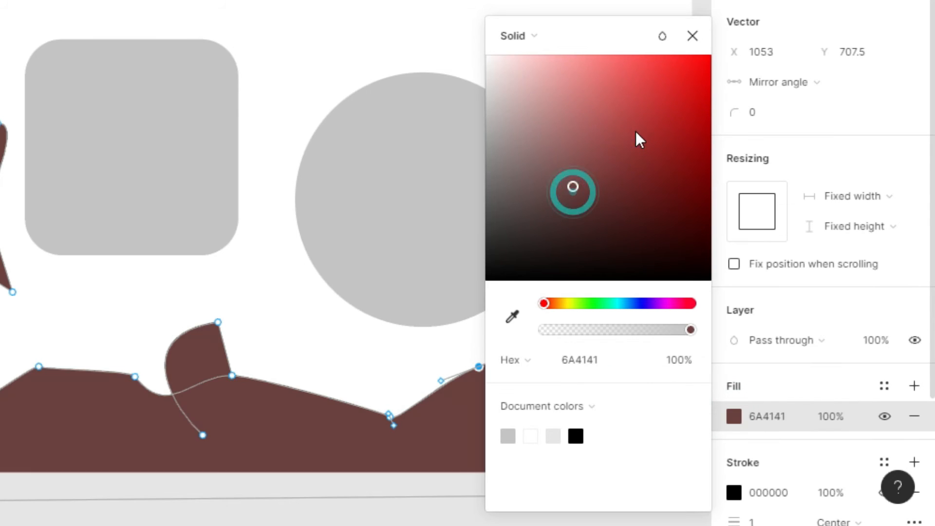
left_click_drag(635, 131, 664, 115)
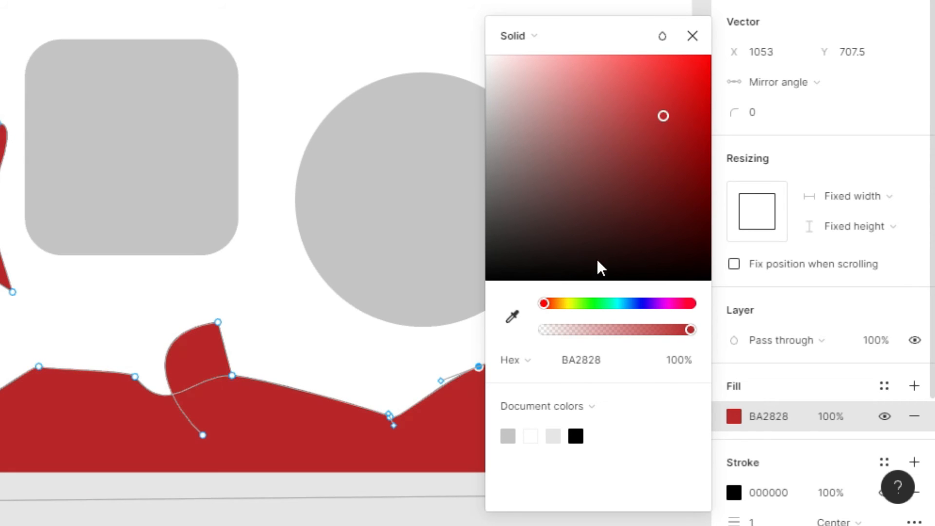
Change the vector's fill type to a Linear gradient and close the colour picker
left_click(528, 40)
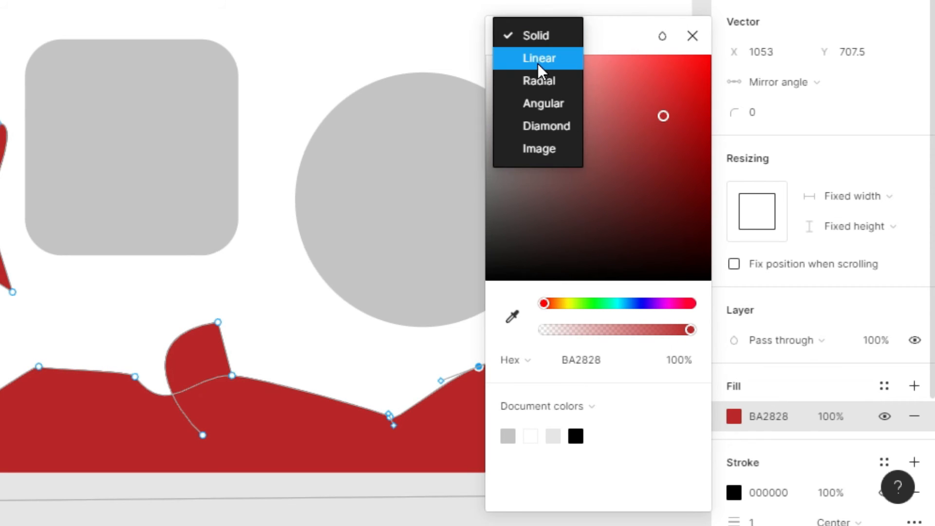
left_click(549, 59)
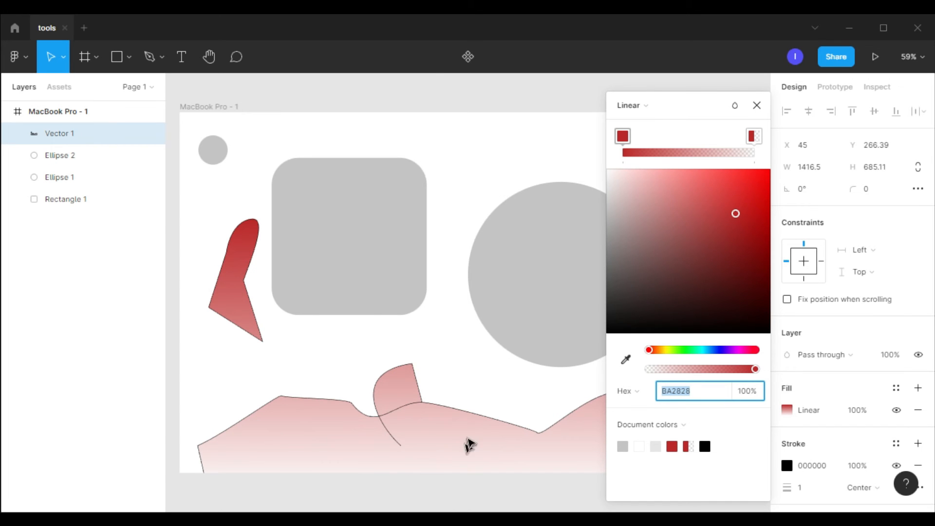
left_click(758, 105)
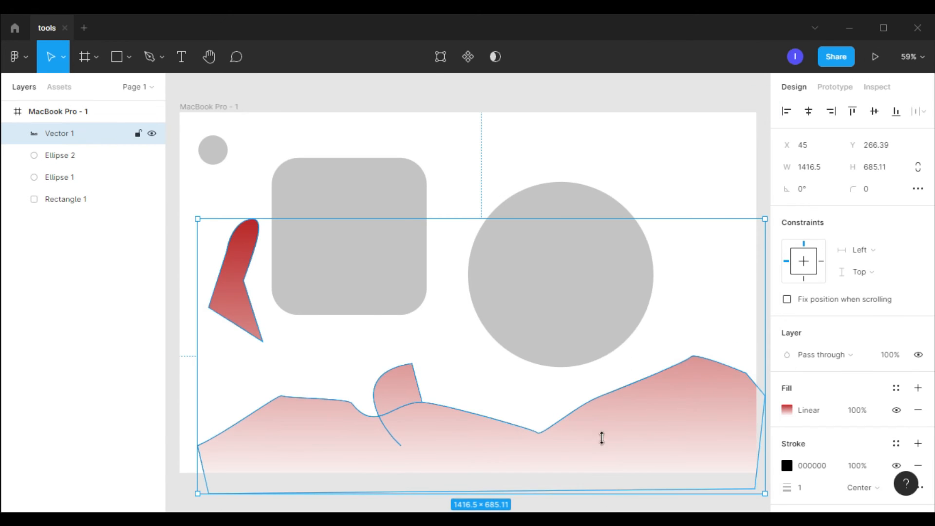
Draw a freehand scribble over the large circle with the Pencil tool
left_click(161, 58)
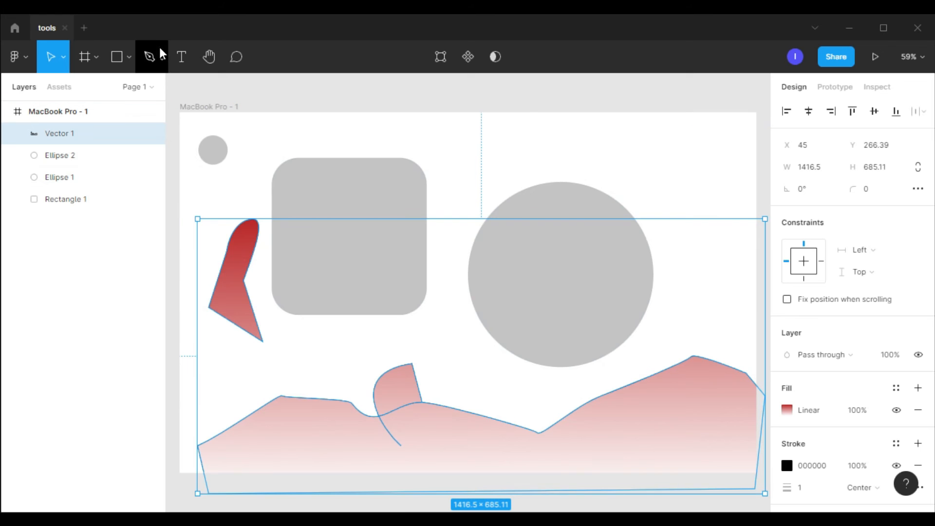
left_click(163, 105)
mouse_move(439, 153)
left_mouse_down()
mouse_move(577, 168)
mouse_move(611, 208)
mouse_move(718, 143)
mouse_move(536, 288)
mouse_move(439, 270)
mouse_move(489, 241)
mouse_move(626, 302)
mouse_move(680, 299)
mouse_move(630, 204)
mouse_move(550, 286)
mouse_move(507, 178)
left_mouse_up()
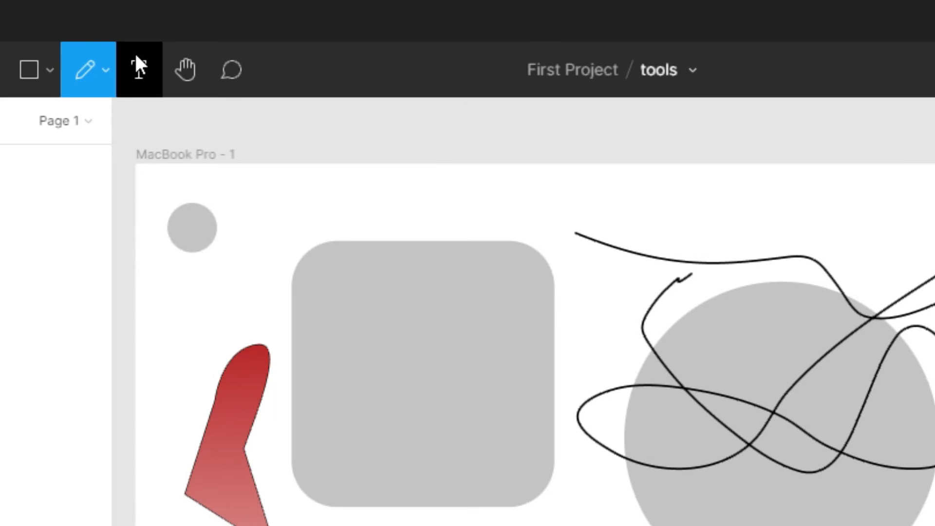
Create a text box inside the rounded rectangle with the Text tool and enter 'bsrwoghvorhg ohgh'
left_click(180, 54)
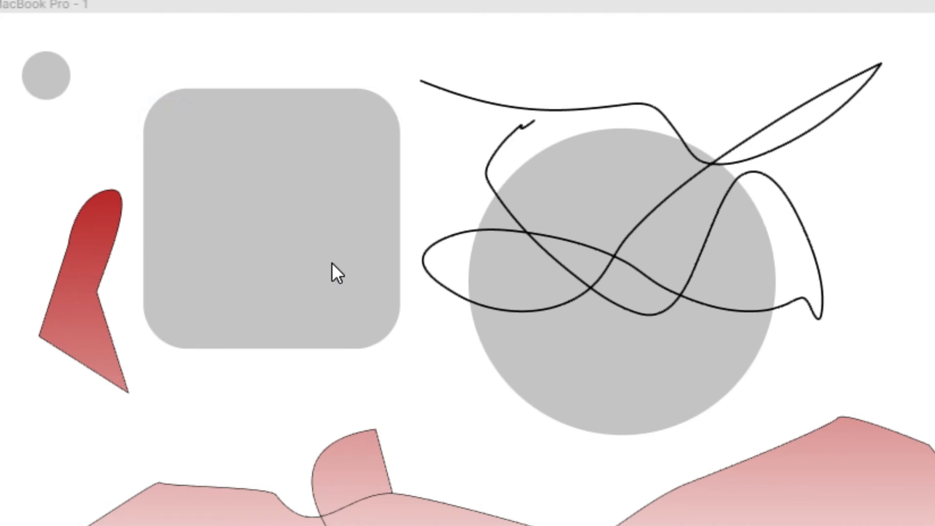
left_click_drag(169, 127, 333, 263)
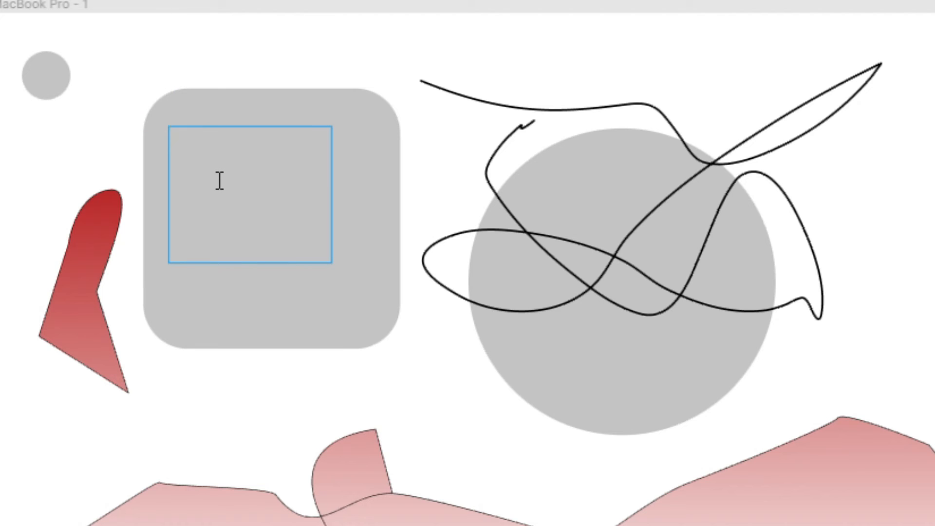
type("bsrwoghvorhg ohgh")
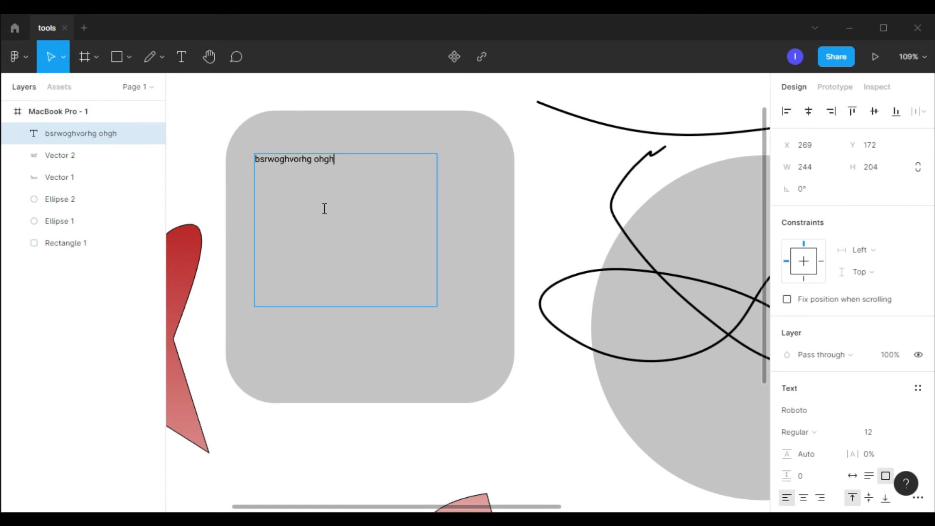
Select all the text and set its font size to 48
key("ctrl+a")
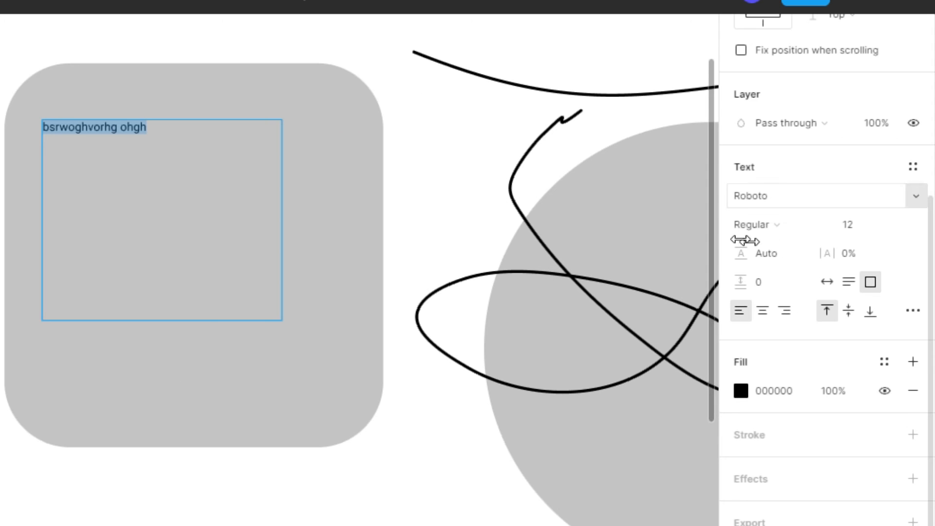
left_click(856, 225)
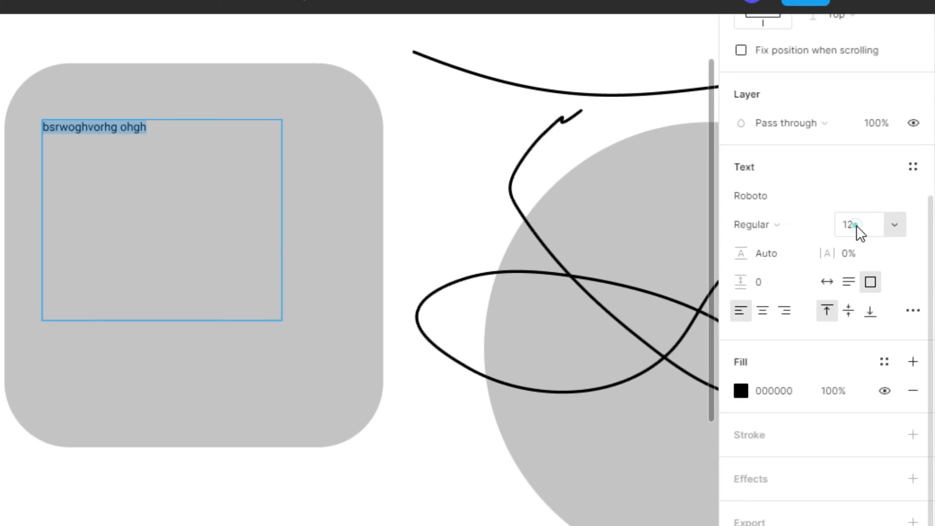
left_click(898, 226)
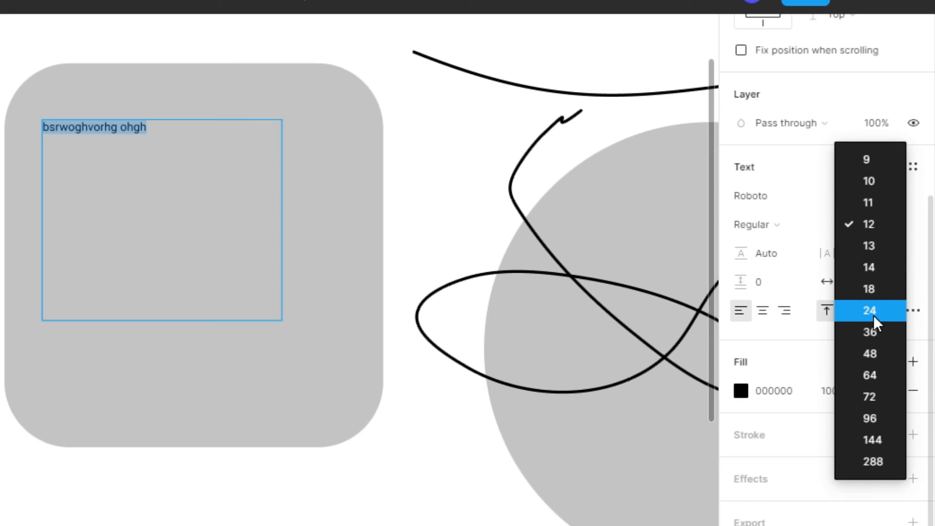
left_click(873, 358)
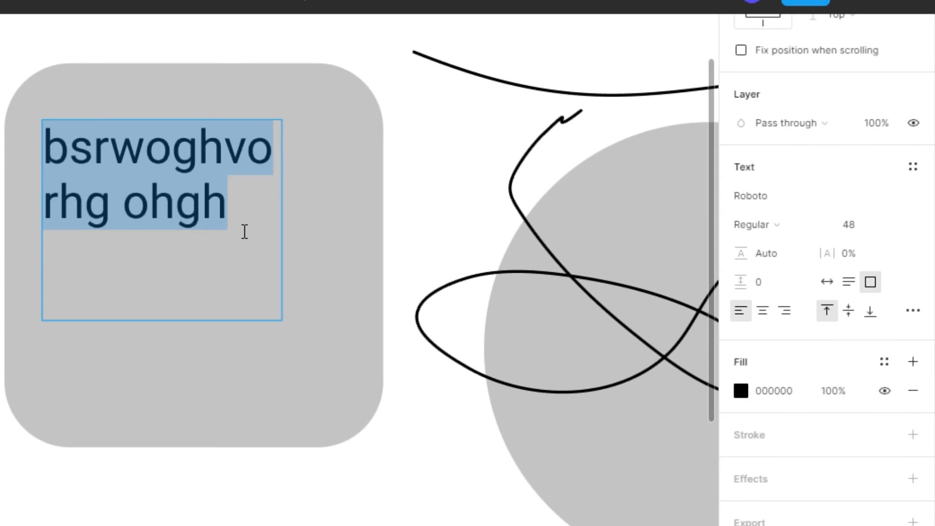
Change the text's font to VCR OSD Mono
scroll(250, 232, "down", 5)
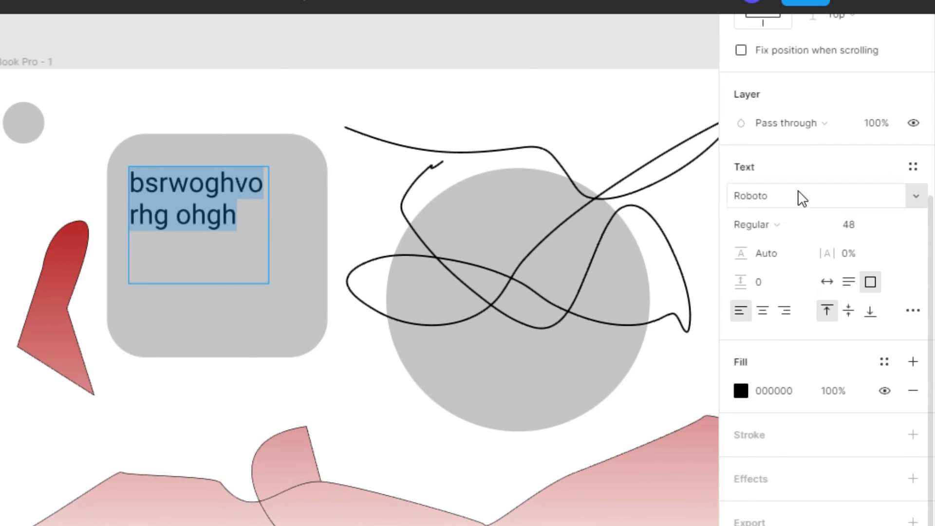
left_click(900, 204)
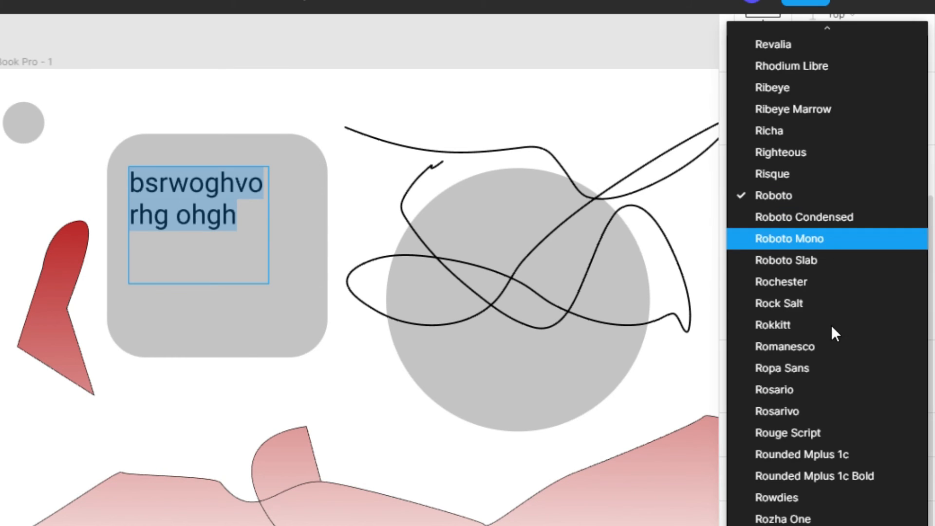
scroll(819, 271, "down", 15)
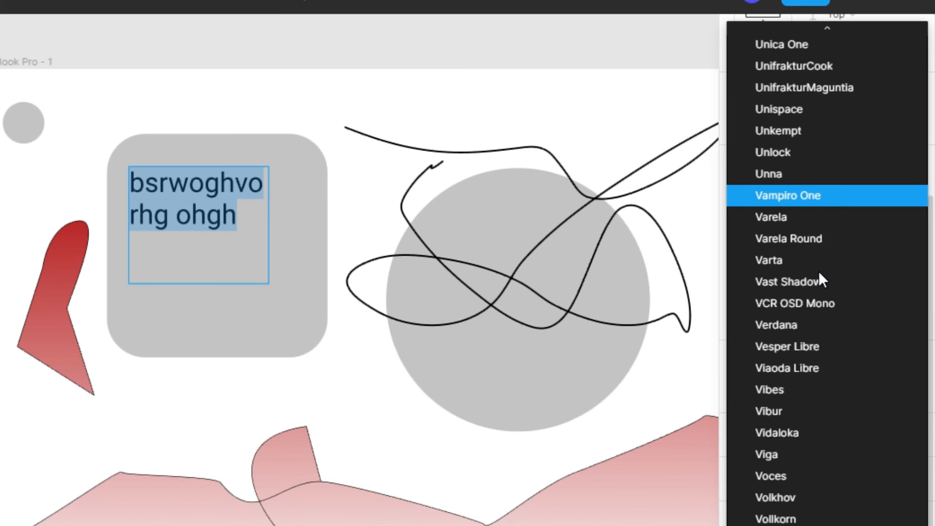
left_click(841, 195)
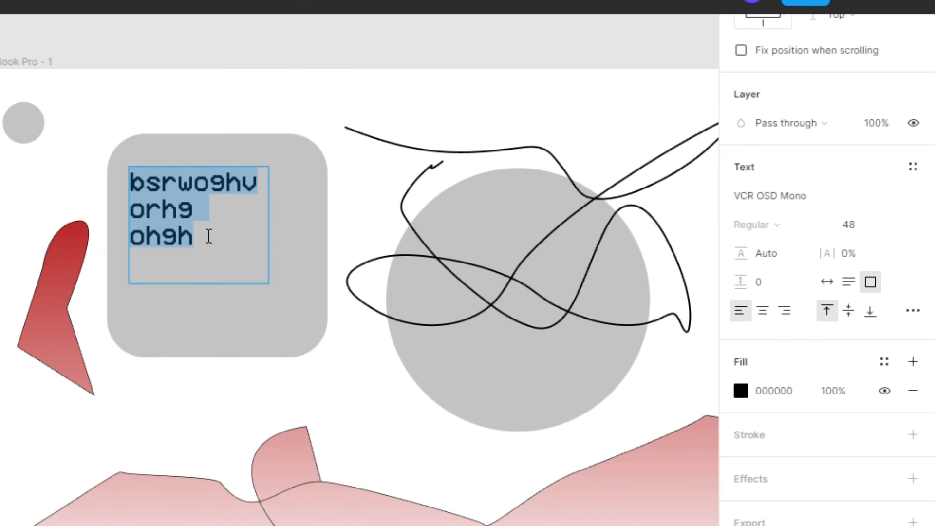
Duplicate the MacBook Pro - 1 frame by dragging a copy off to the right of the original
scroll(209, 234, "up", 5)
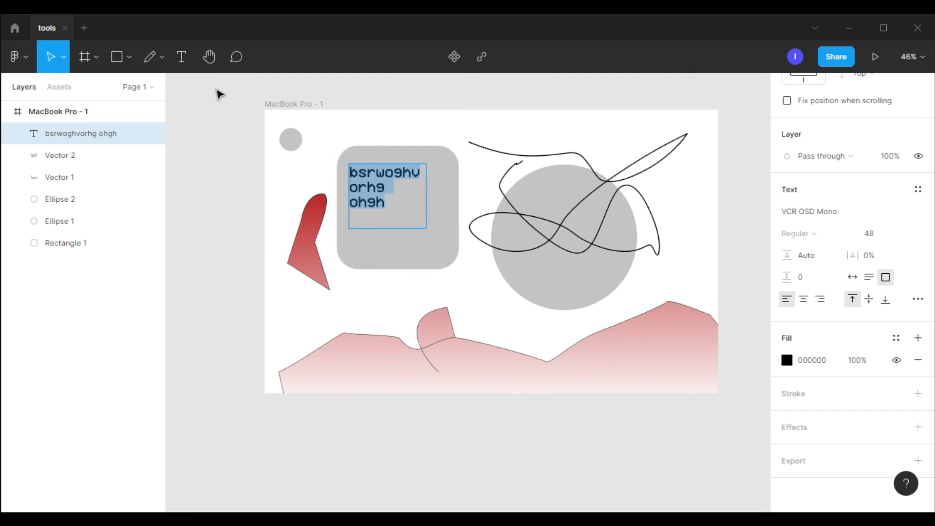
left_click(209, 56)
scroll(543, 180, "down", 1)
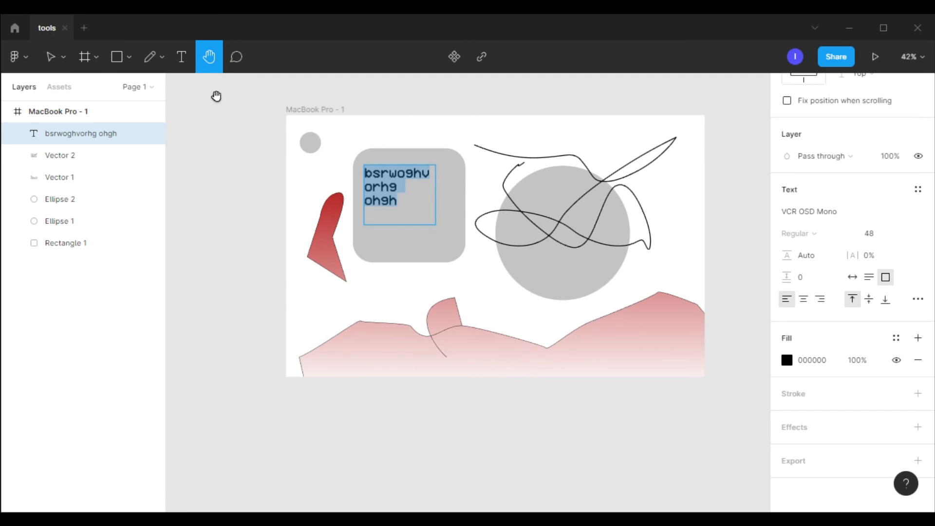
left_click(64, 59)
left_click(71, 94)
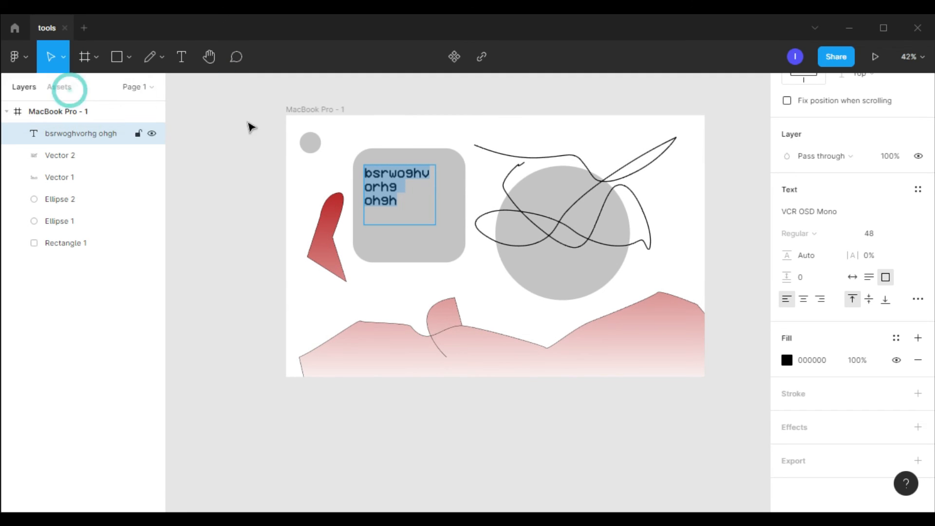
left_click(315, 110)
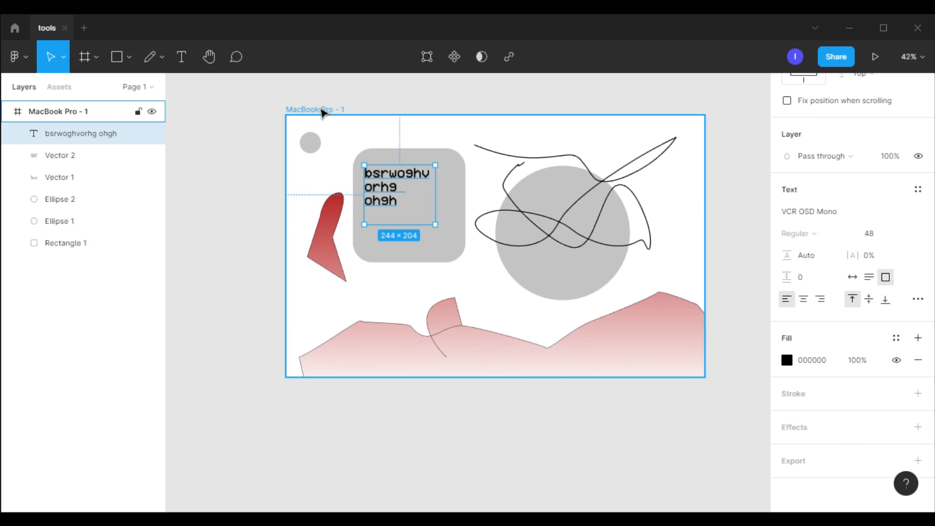
left_click_drag(320, 108, 534, 117)
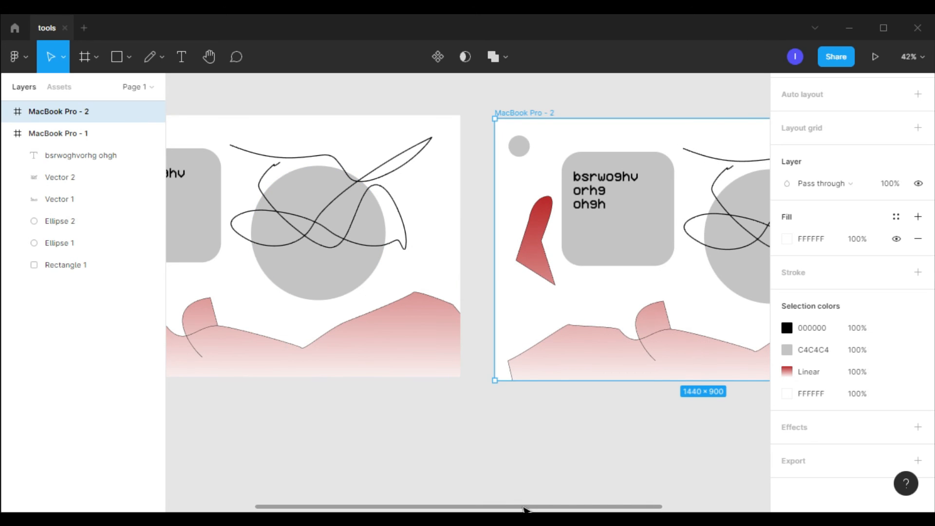
Pan across the canvas with the Hand tool to view both frames
left_click_drag(523, 507, 463, 505)
scroll(587, 271, "up", 5)
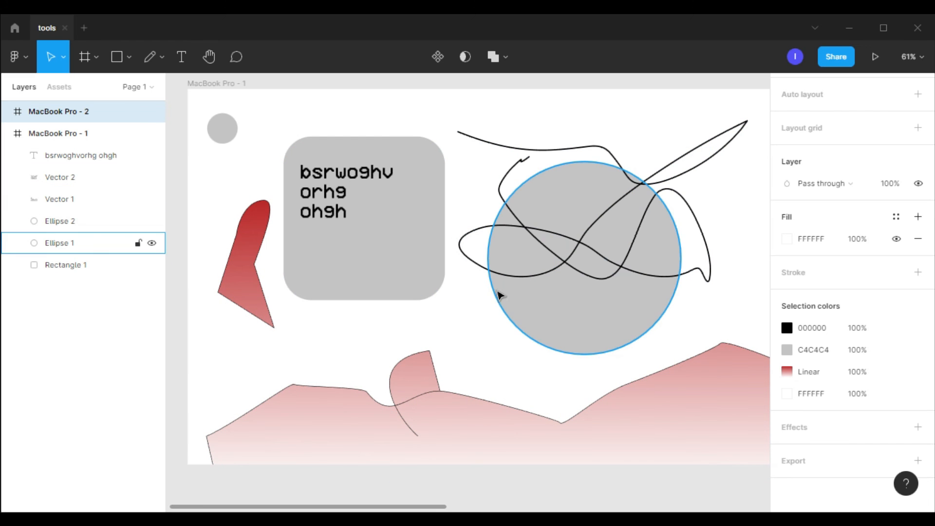
scroll(449, 438, "right", 1)
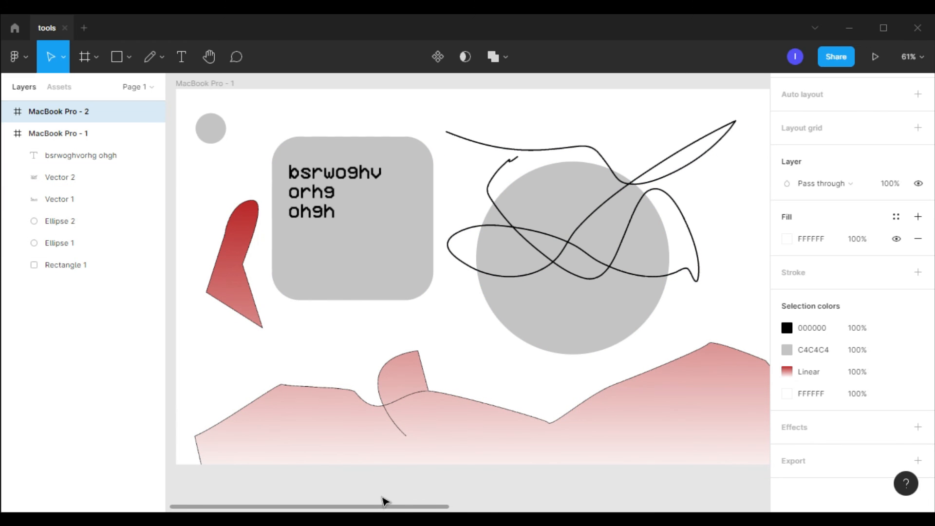
mouse_move(388, 507)
left_mouse_down()
mouse_move(585, 507)
mouse_move(388, 507)
left_mouse_up()
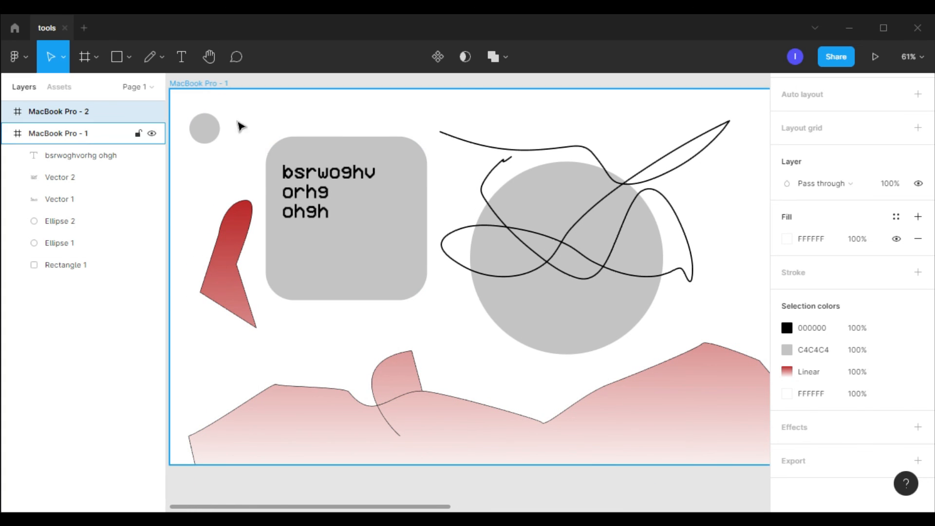
left_click(207, 61)
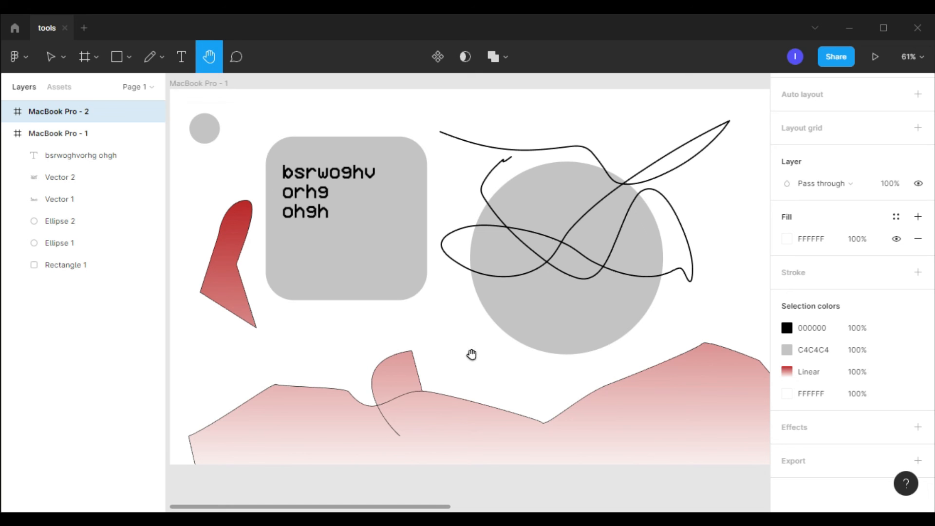
left_click_drag(689, 298, 548, 303)
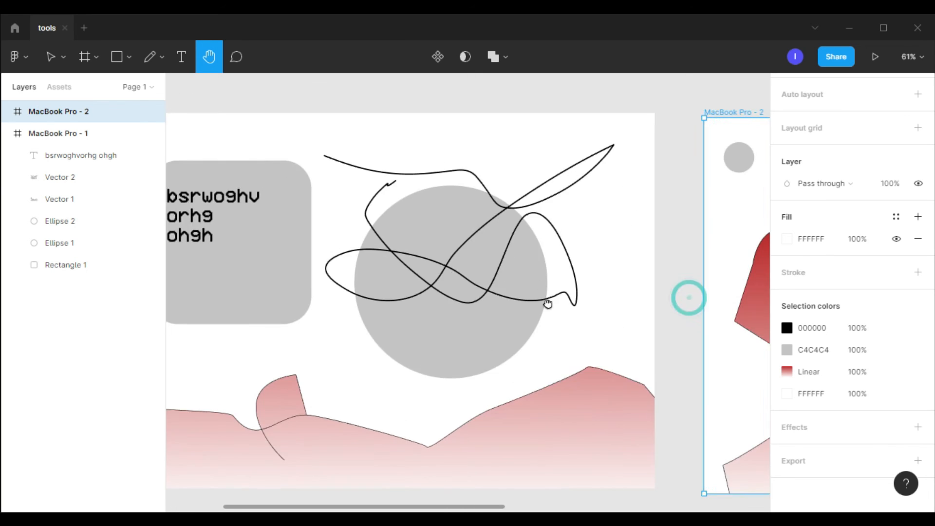
scroll(548, 303, "down", 2)
scroll(641, 277, "left", 3)
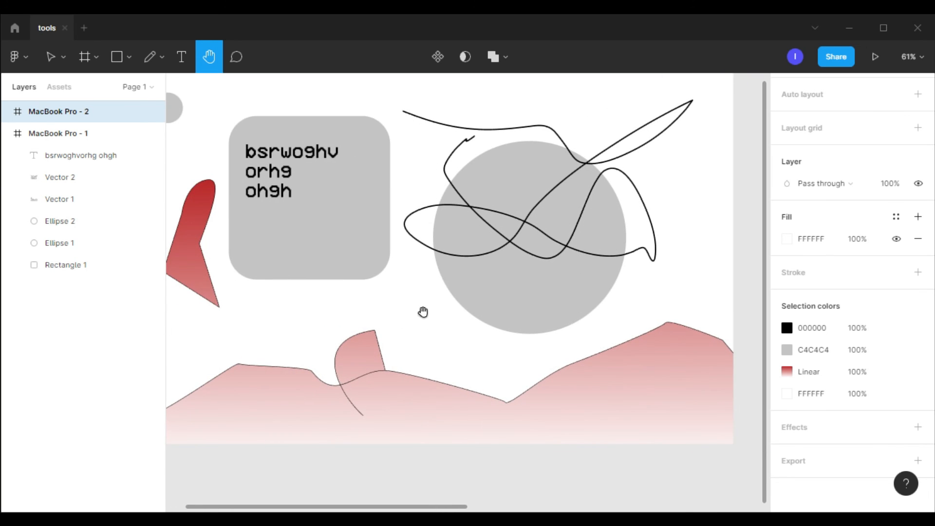
scroll(416, 307, "left", 8)
scroll(372, 332, "right", 10)
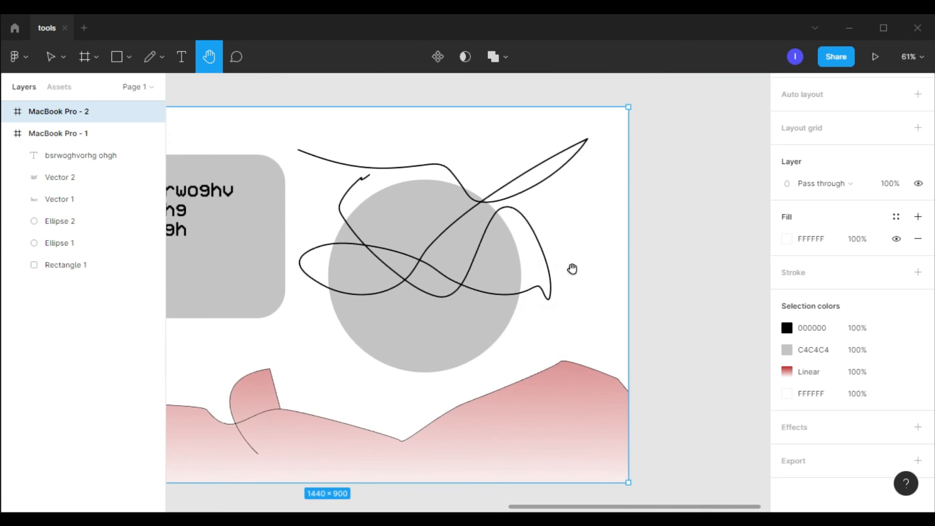
scroll(380, 246, "left", 17)
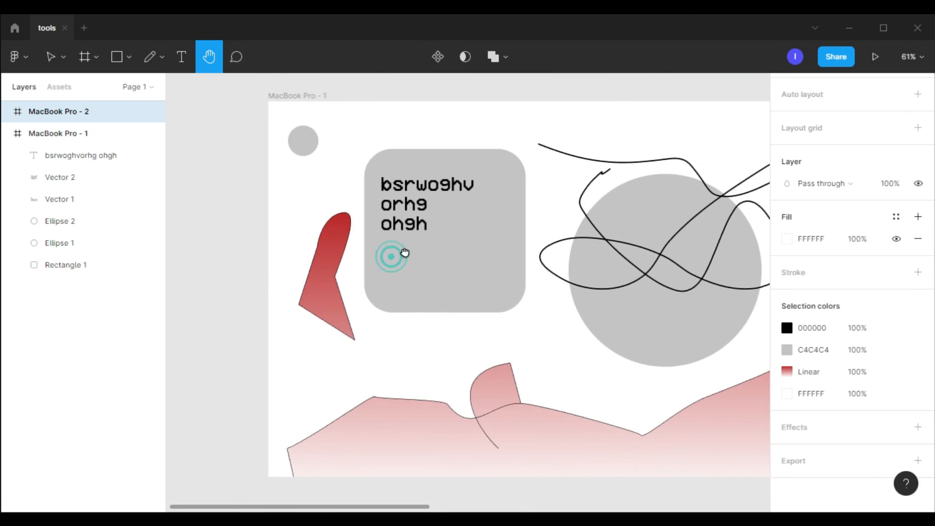
scroll(405, 253, "right", 3)
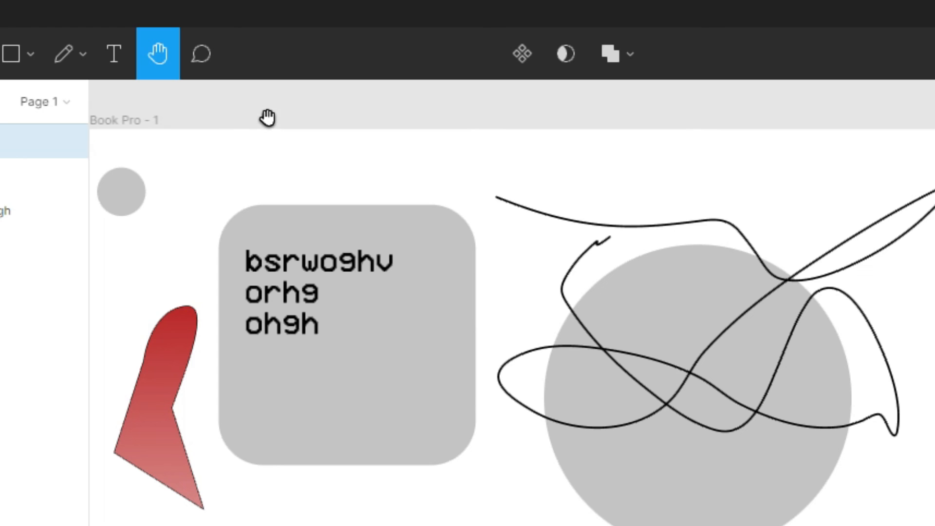
Pin a comment on the small circle reading 'this is the logo do not change' and post it
left_click(200, 55)
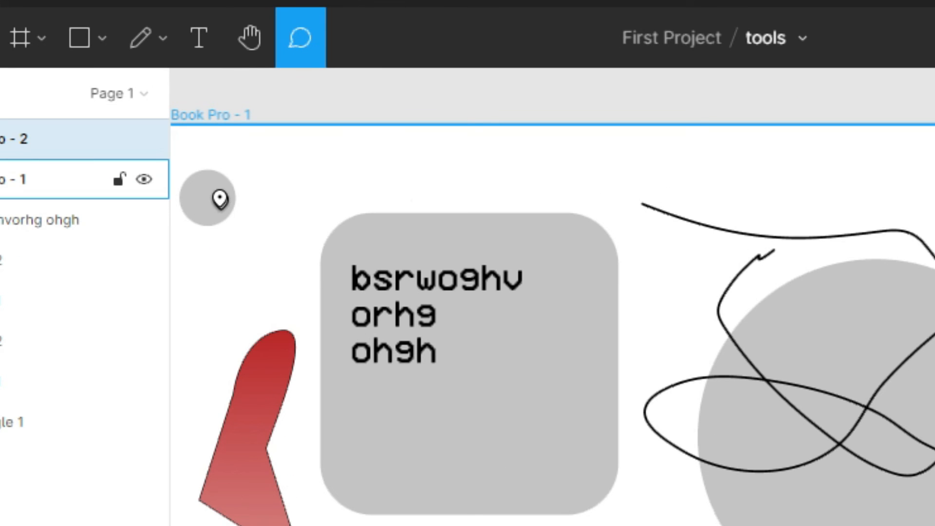
left_click(213, 194)
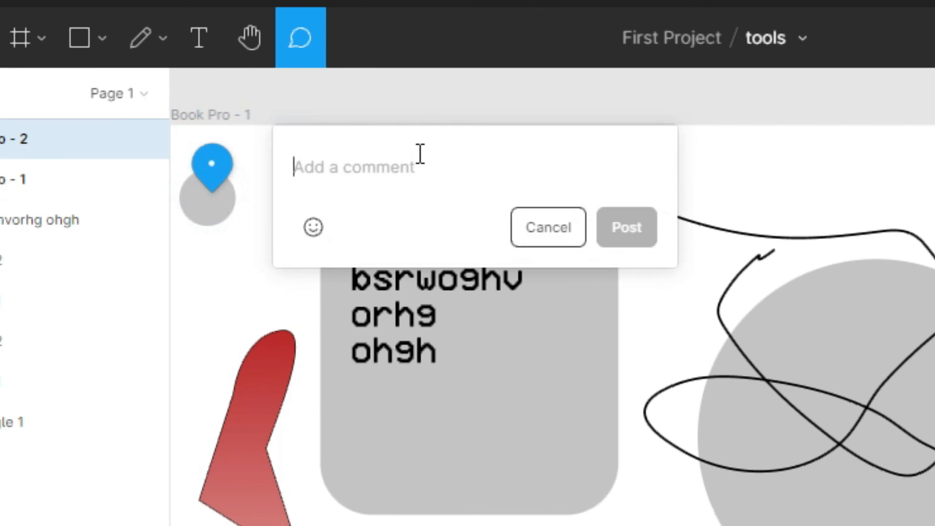
type("this is th elogo don")
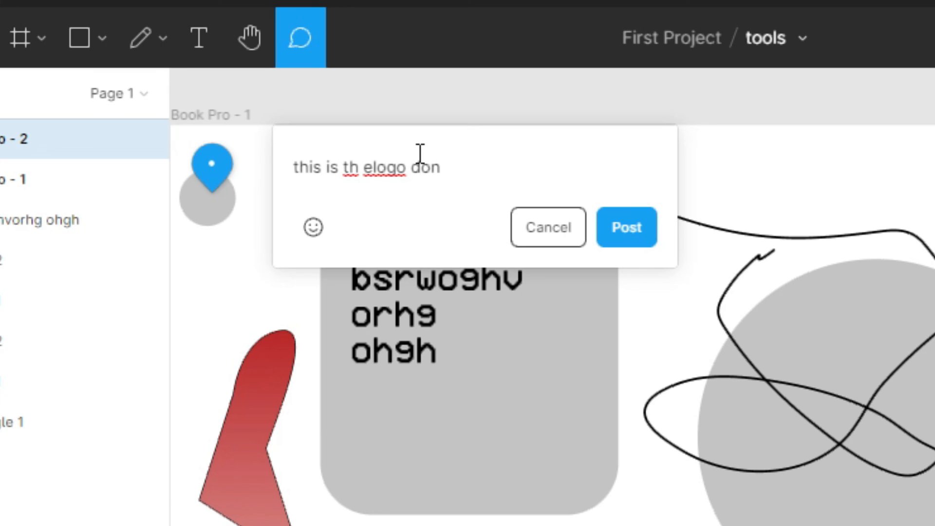
key("BackSpace")
type("not change")
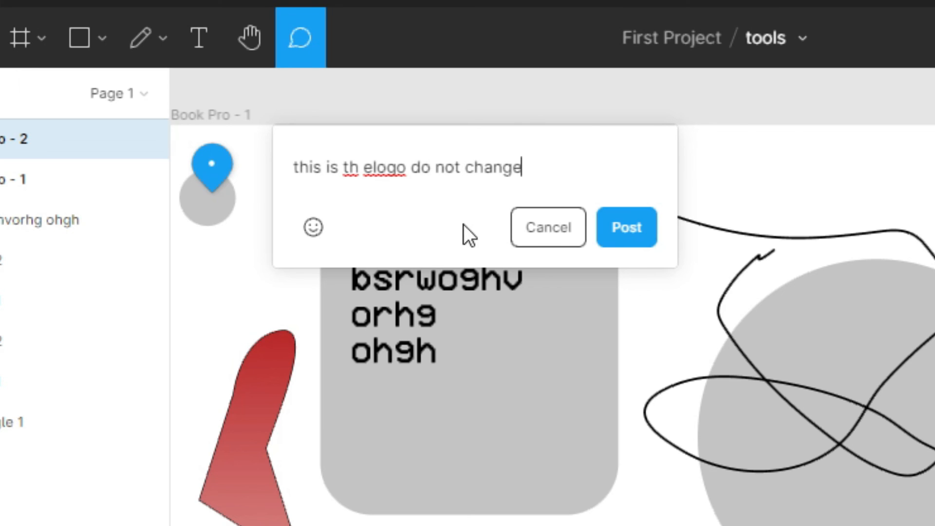
left_click(389, 171)
key("Left")
key("Left")
key("Left")
key("BackSpace")
key("Right")
key("Return")
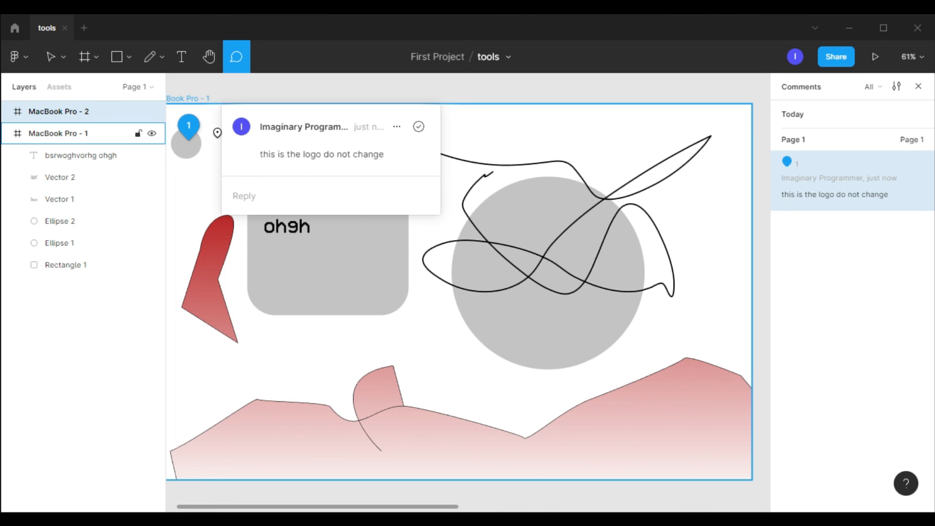
Reply 'ok' to the comment on the small circle
left_click(277, 203)
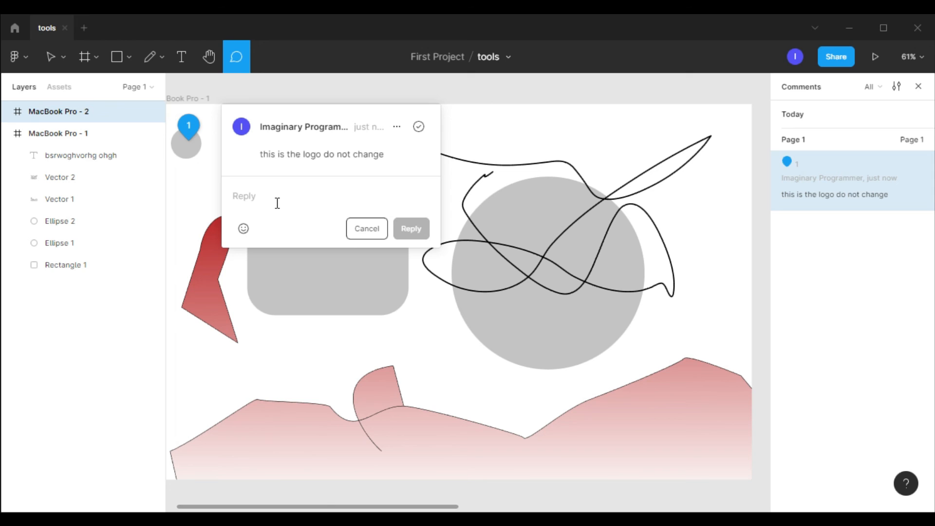
type("ok")
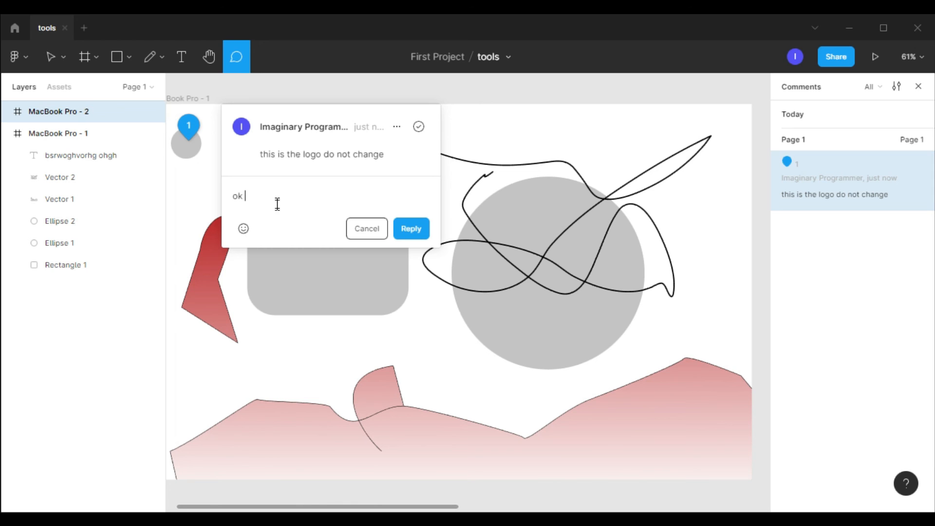
left_click(409, 231)
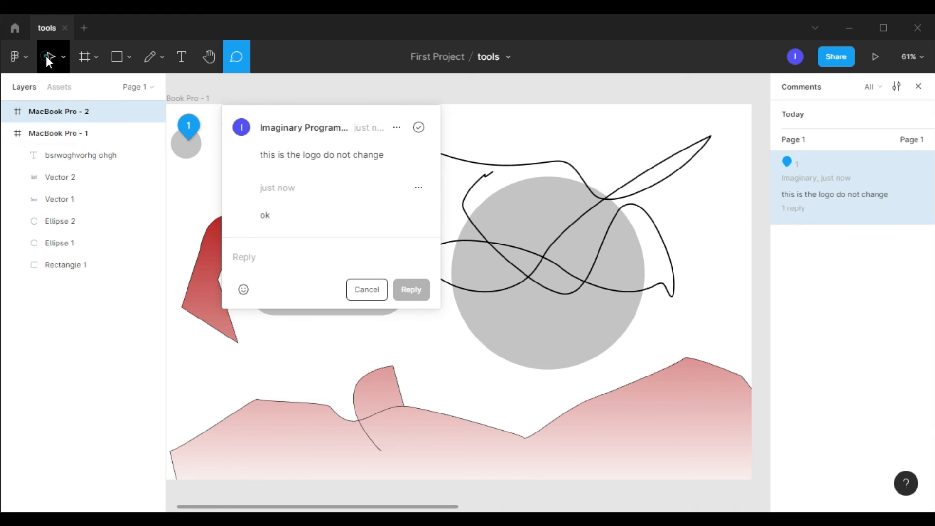
Reopen the comment thread on the small circle to review it, then close it
key("v")
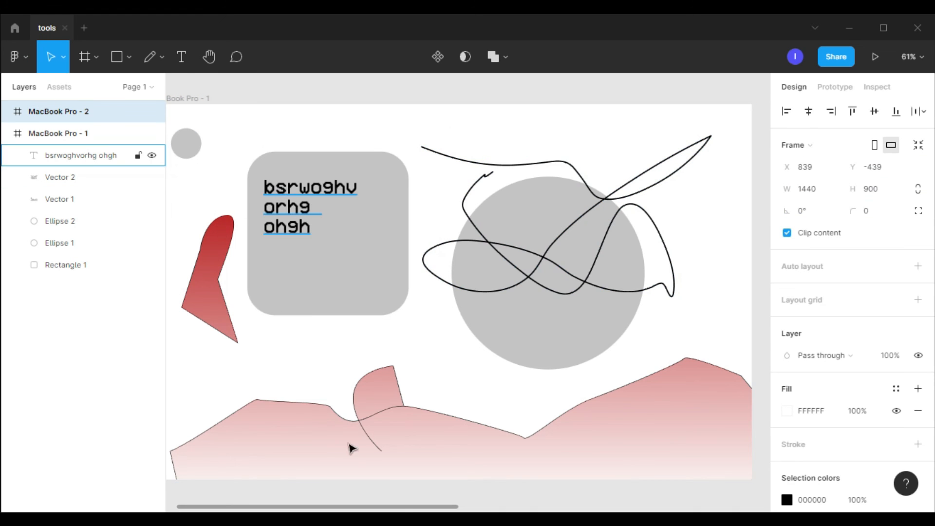
left_click_drag(399, 505, 388, 505)
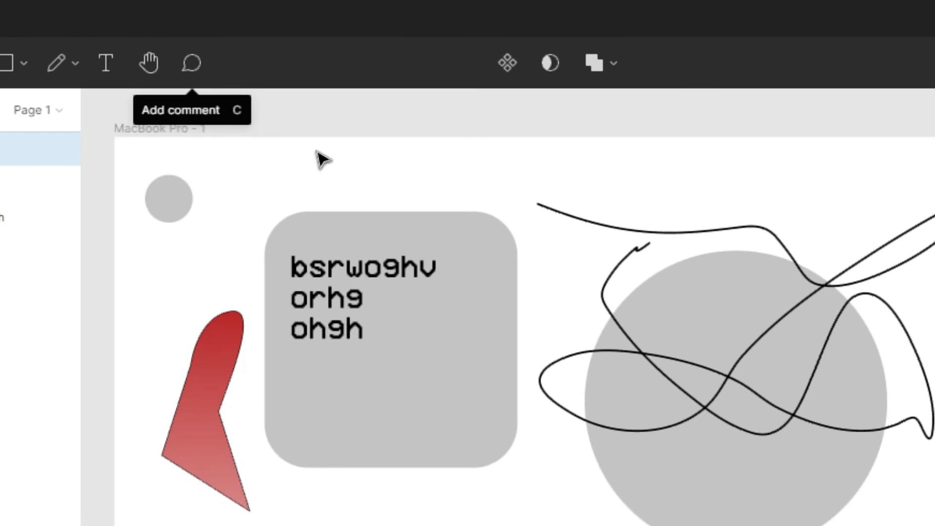
left_click(195, 71)
left_click(180, 179)
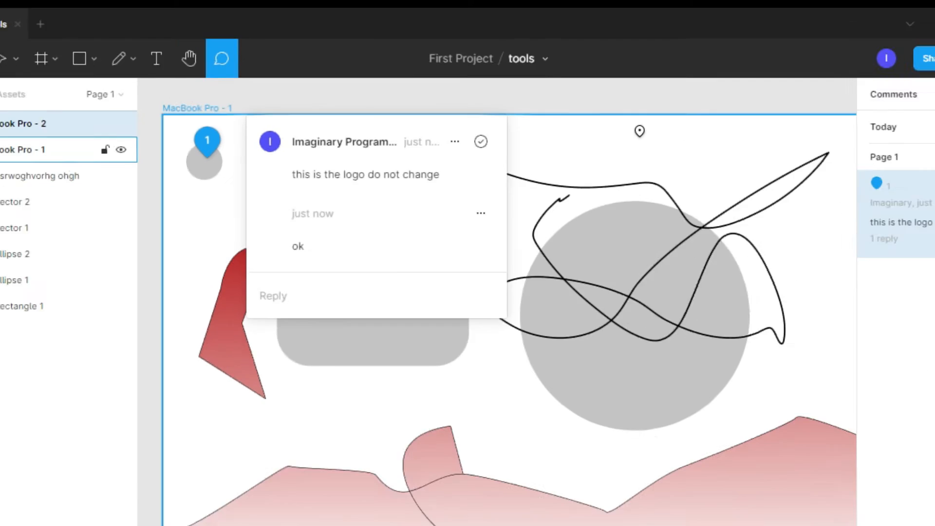
left_click(714, 243)
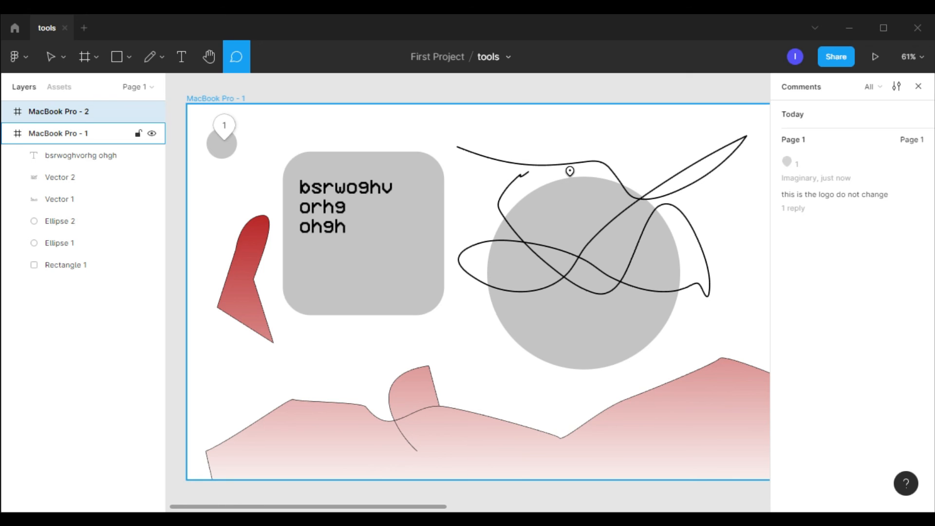
scroll(568, 159, "down", 3, "ctrl")
scroll(565, 156, "down", 3)
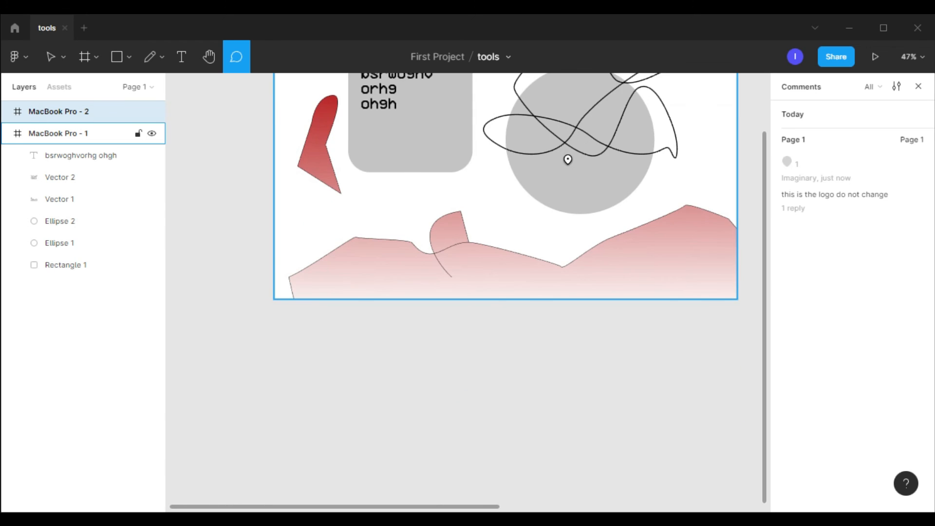
scroll(566, 156, "up", 4)
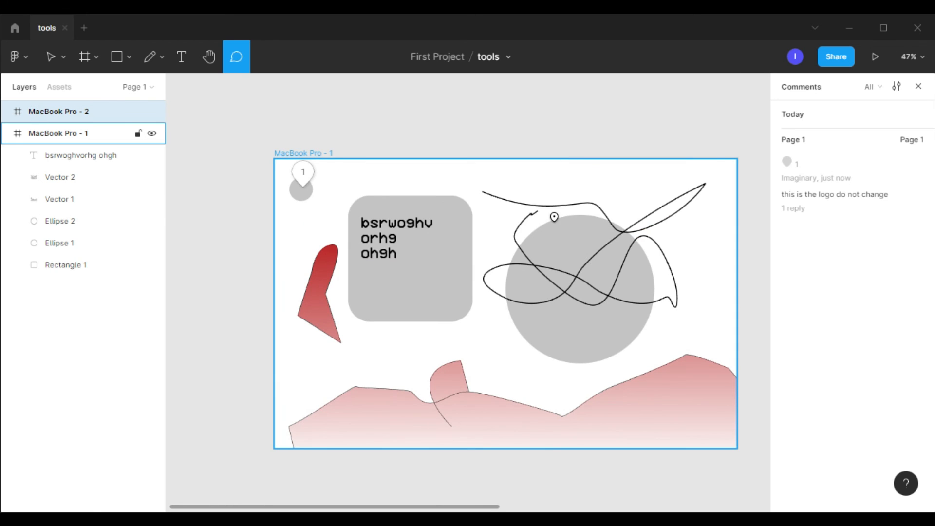